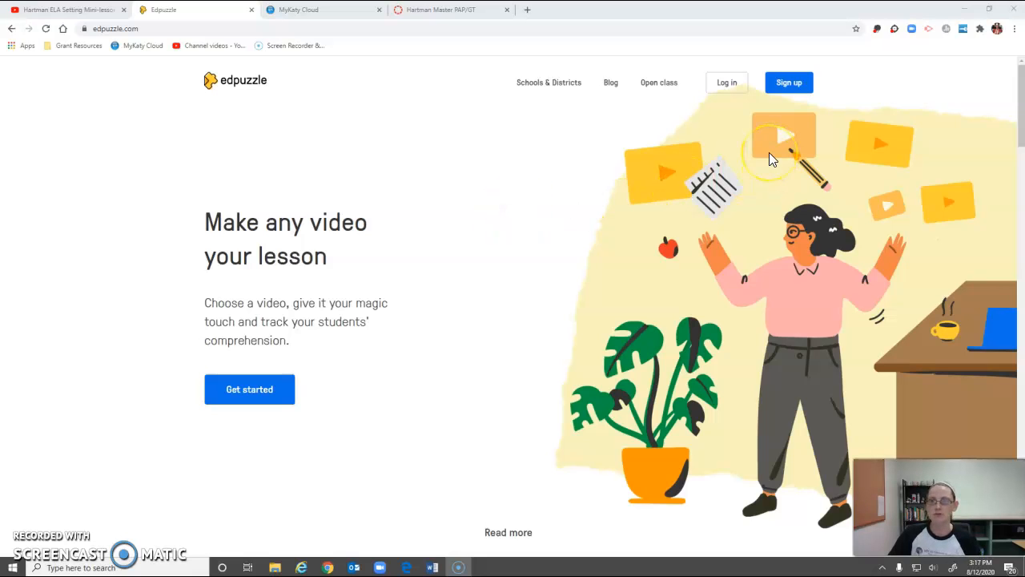
click(793, 84)
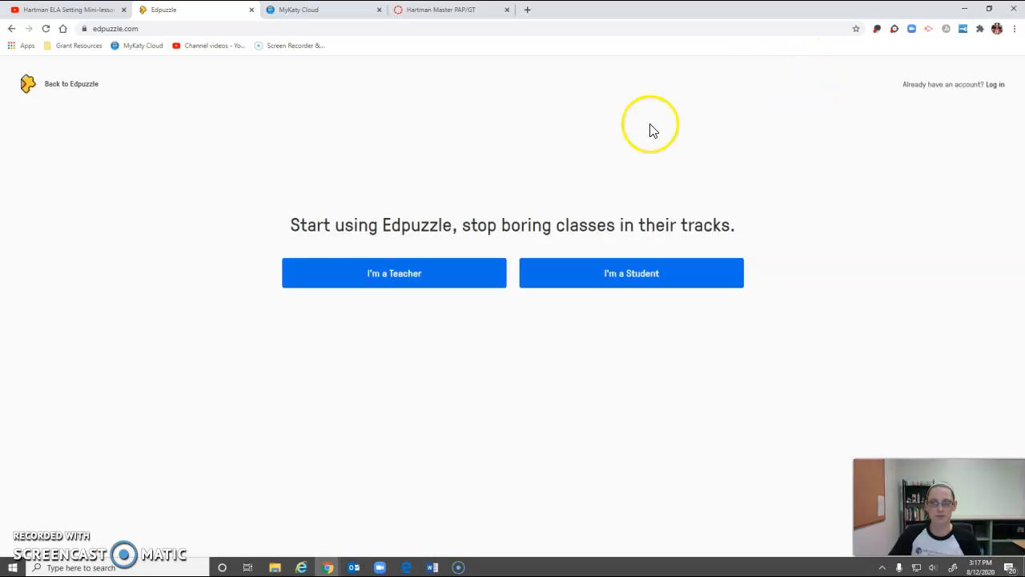
click(400, 276)
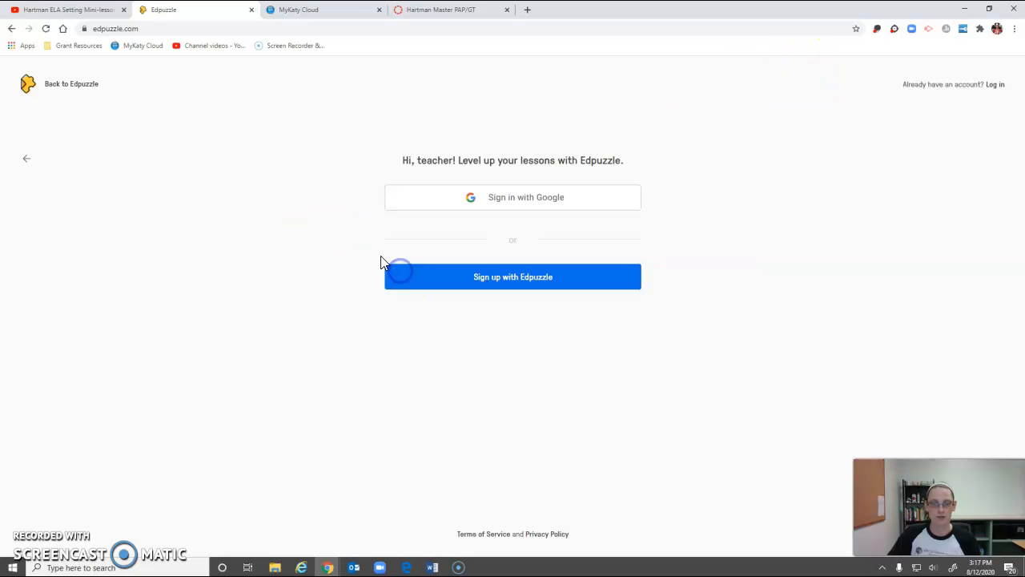
click(525, 203)
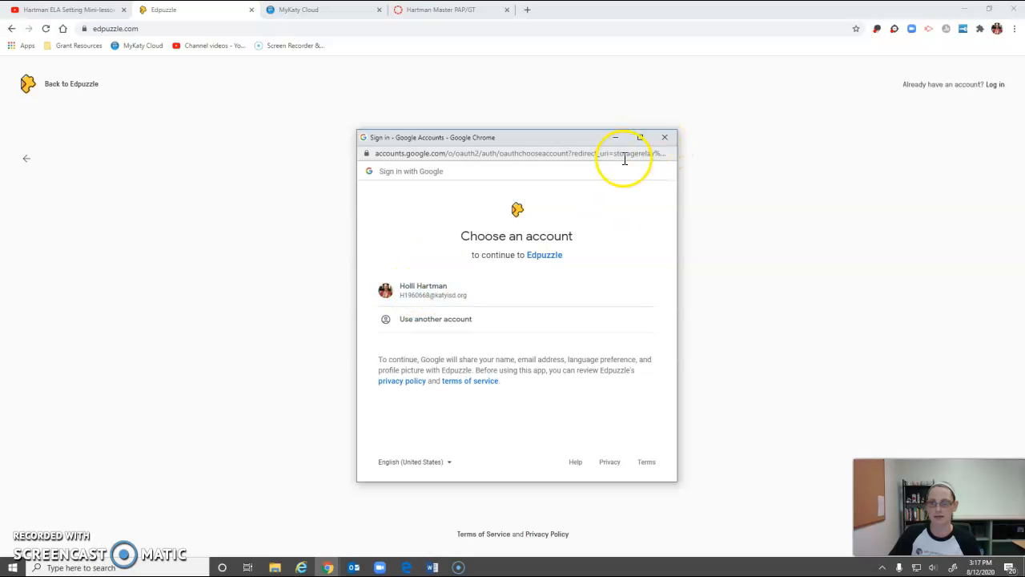
click(665, 137)
- Log in to Edpuzzle as a teacher with the existing Google account
click(995, 86)
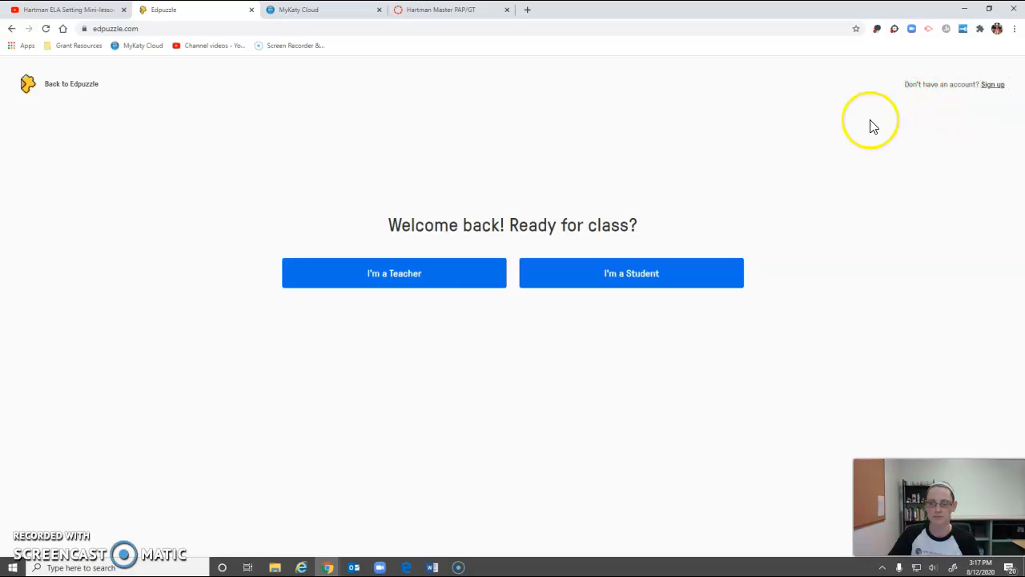
click(425, 277)
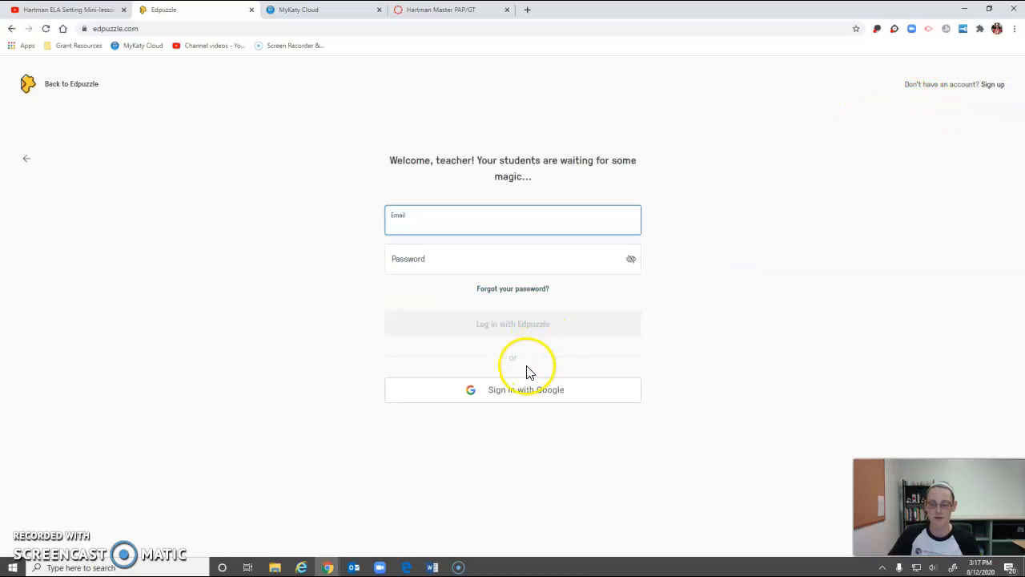
click(521, 391)
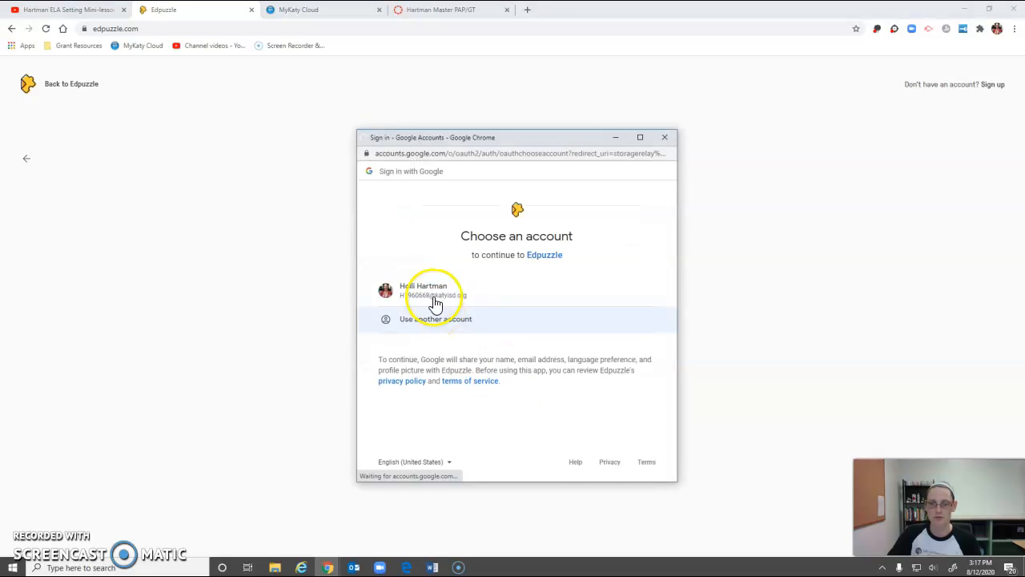
click(432, 293)
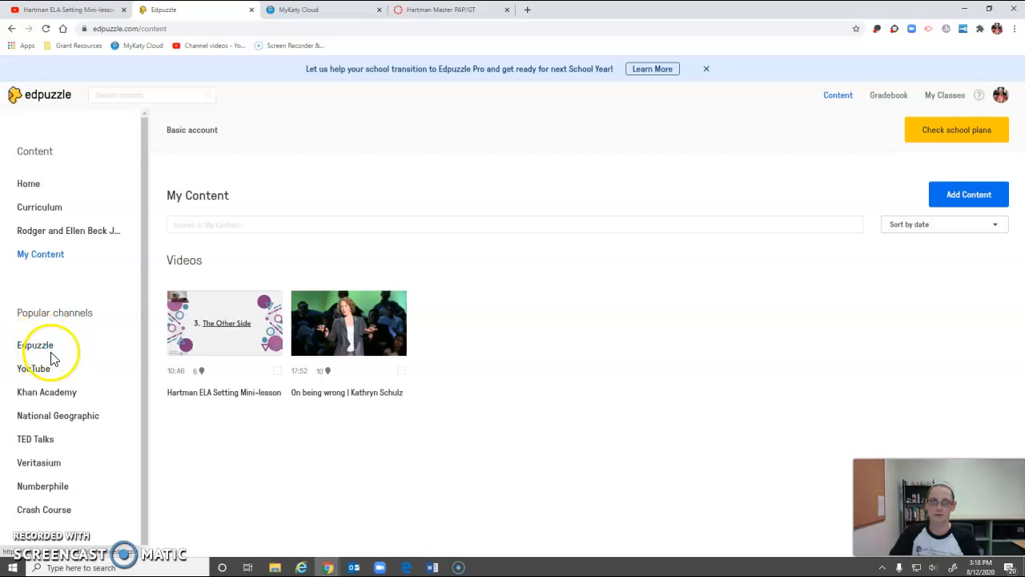
- Search Edpuzzle's content for "setting" and look through the Edpuzzle and YouTube results
click(130, 92)
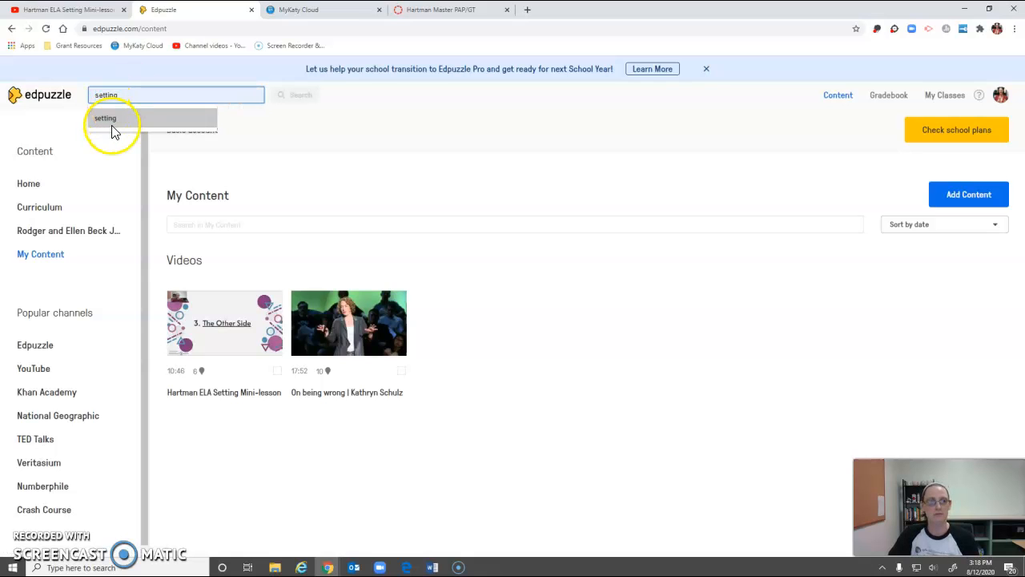
click(112, 119)
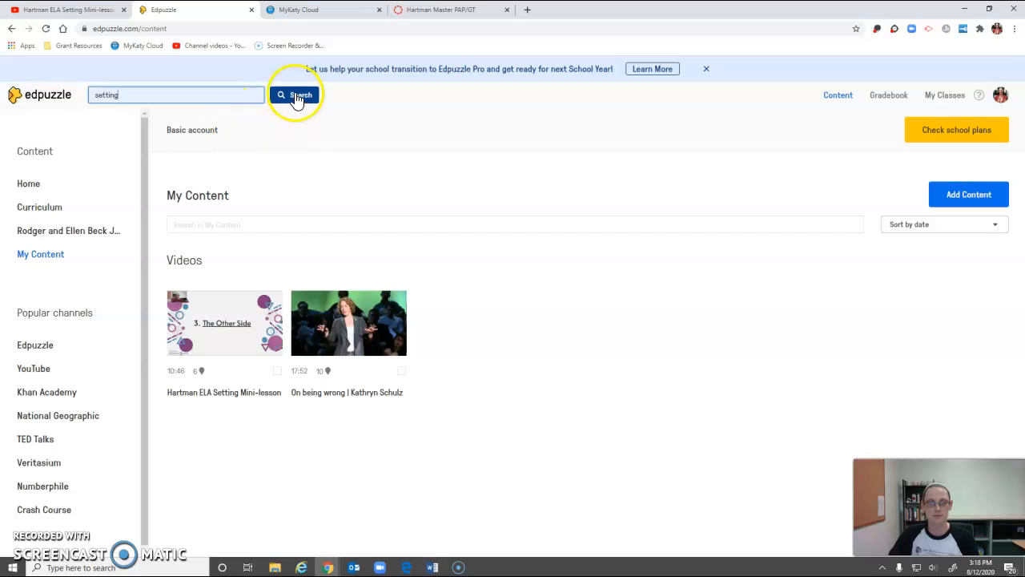
click(292, 94)
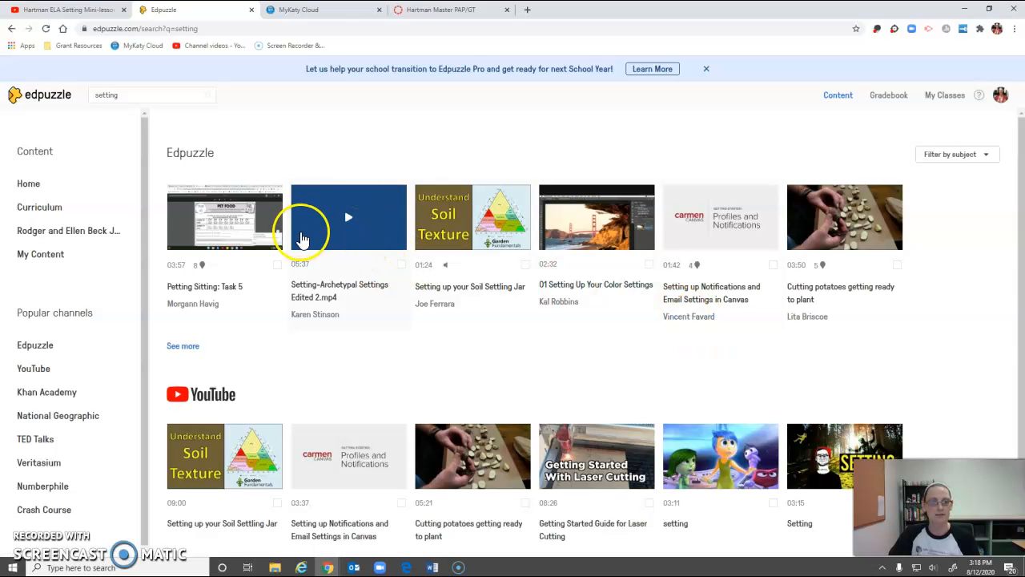
scroll(315, 238, down, 1)
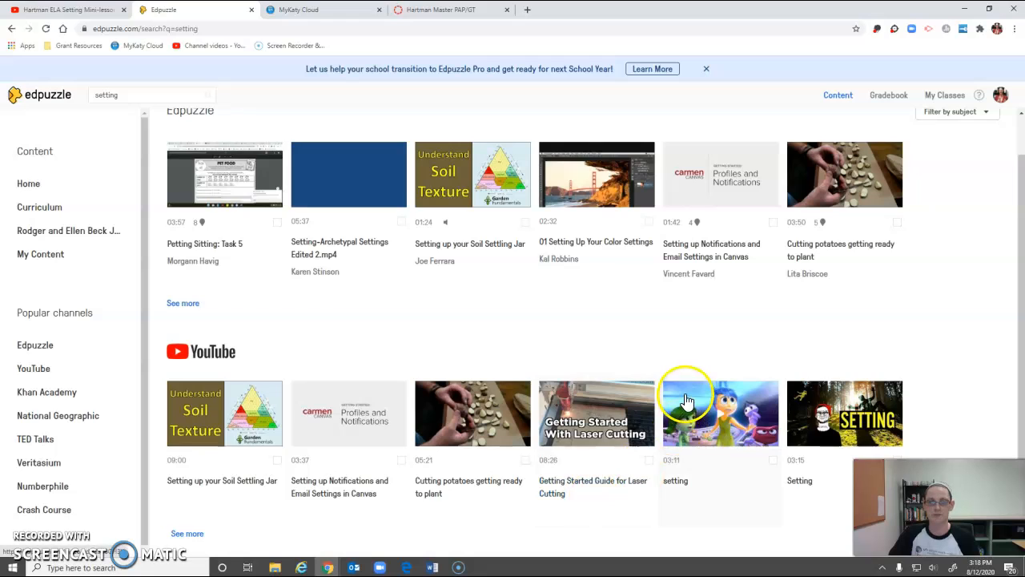
scroll(686, 394, up, 1)
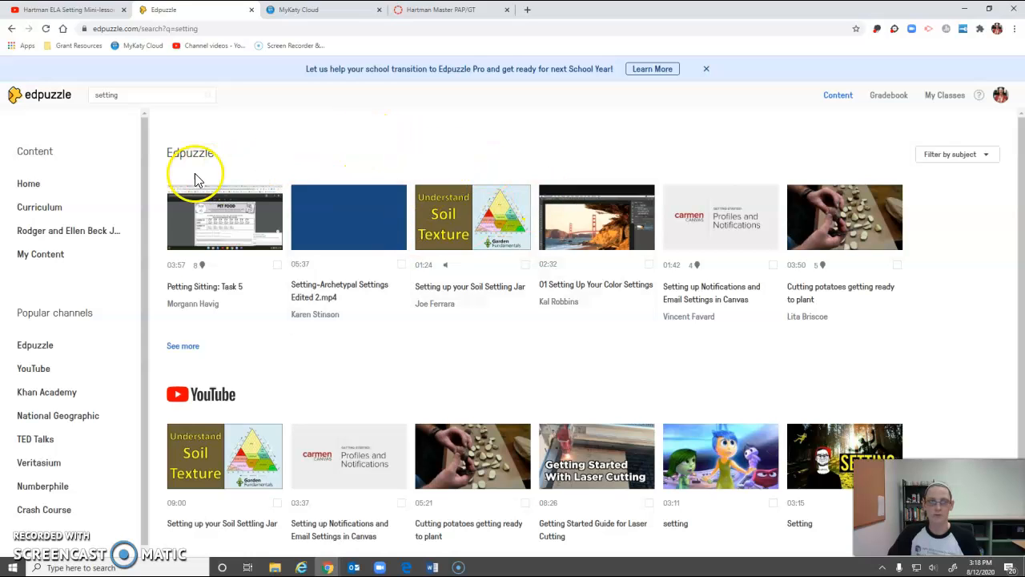
- View the options for adding content in My Content and open the YouTube channel's video listing
click(40, 254)
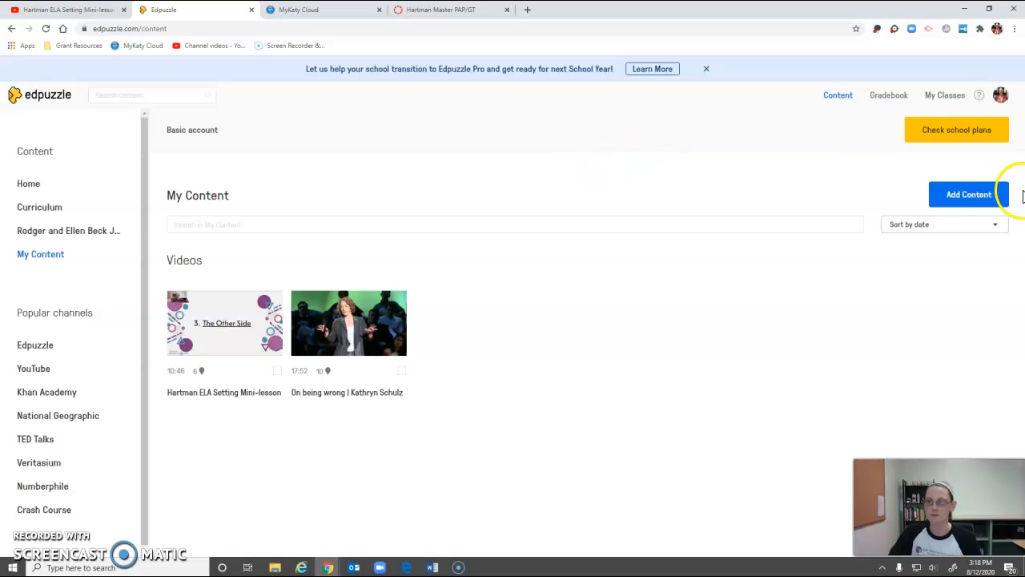
click(973, 195)
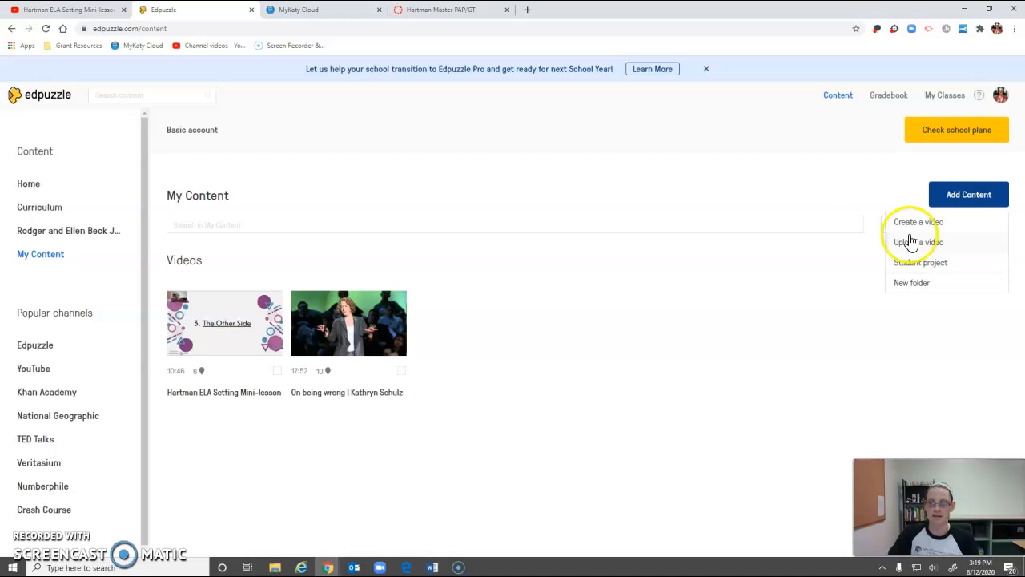
click(844, 199)
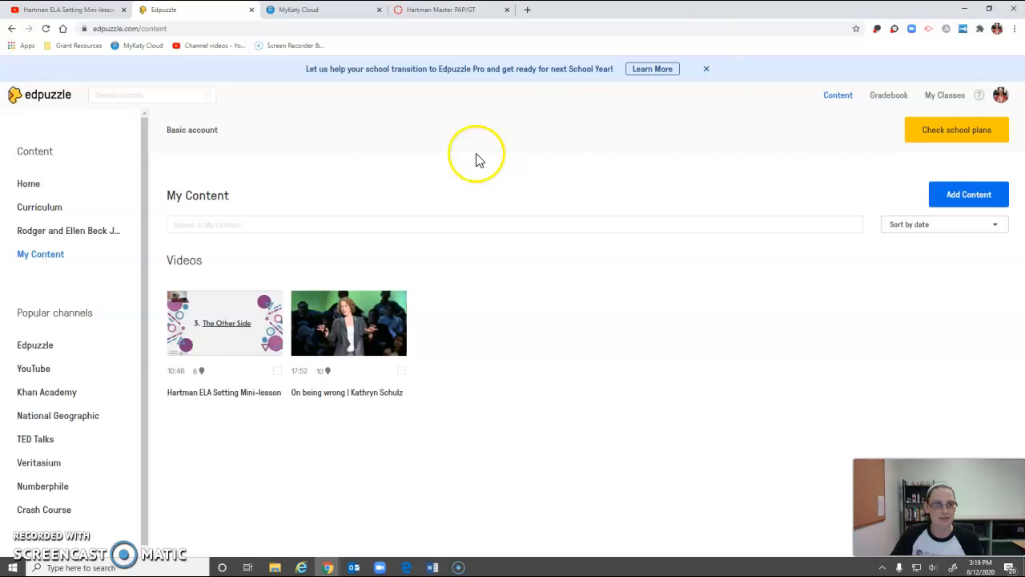
click(36, 371)
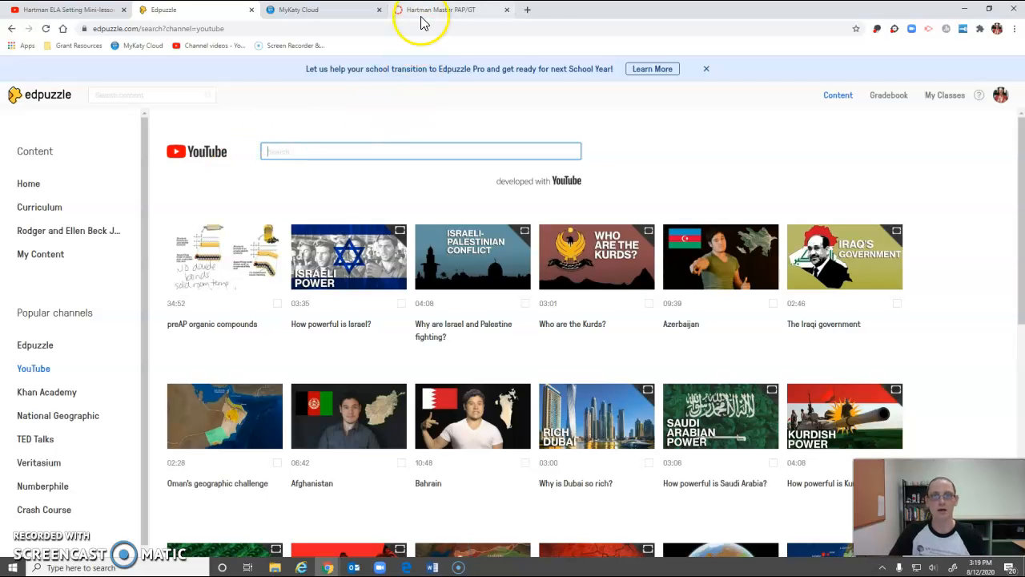
- Search the web for "edpuzzle extension" in a new tab and open Edpuzzle's Chrome Web Store page
click(527, 9)
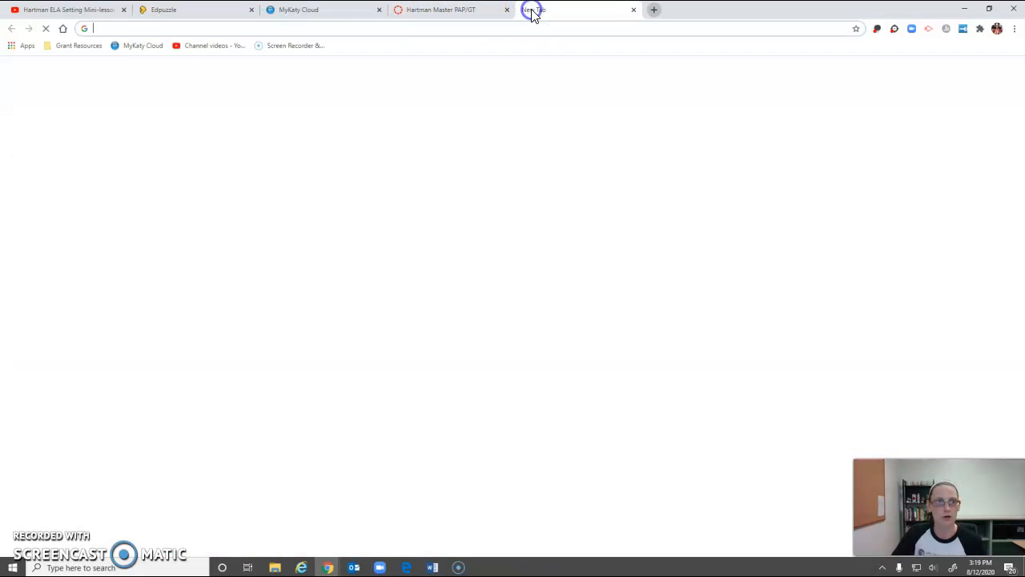
click(521, 28)
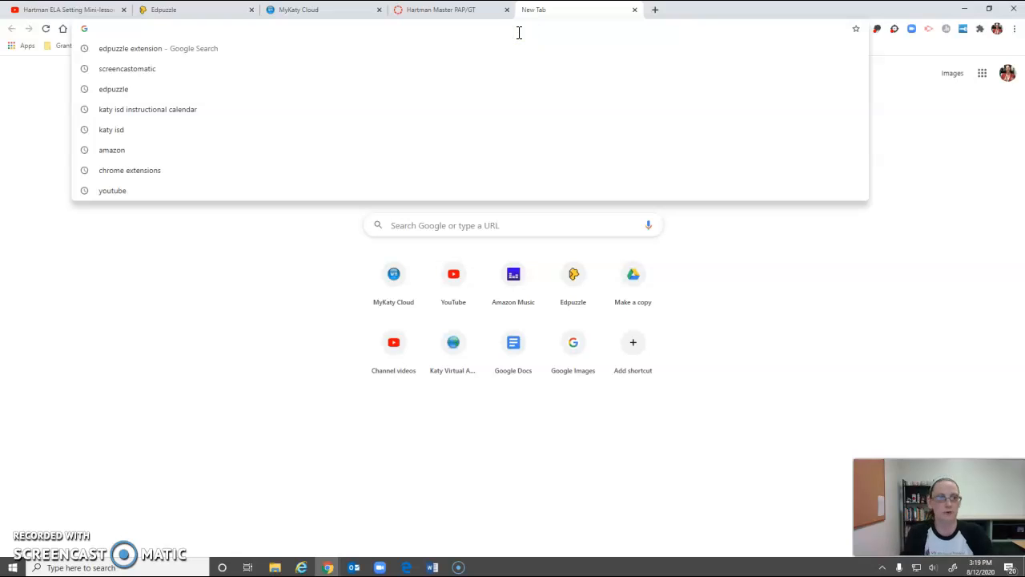
text(edpu)
key(BackSpace)
text(zzle extension)
key(Return)
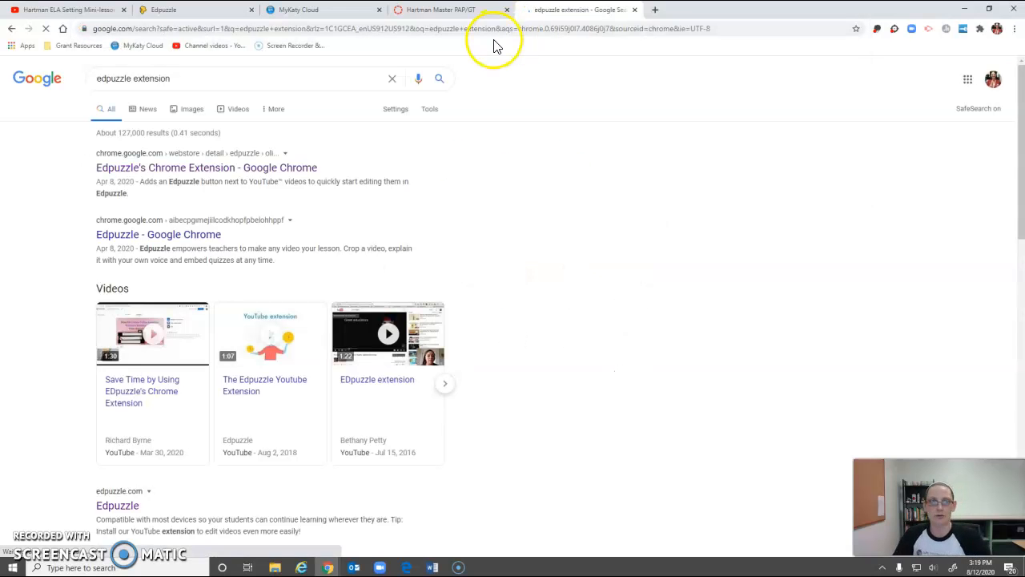
click(162, 169)
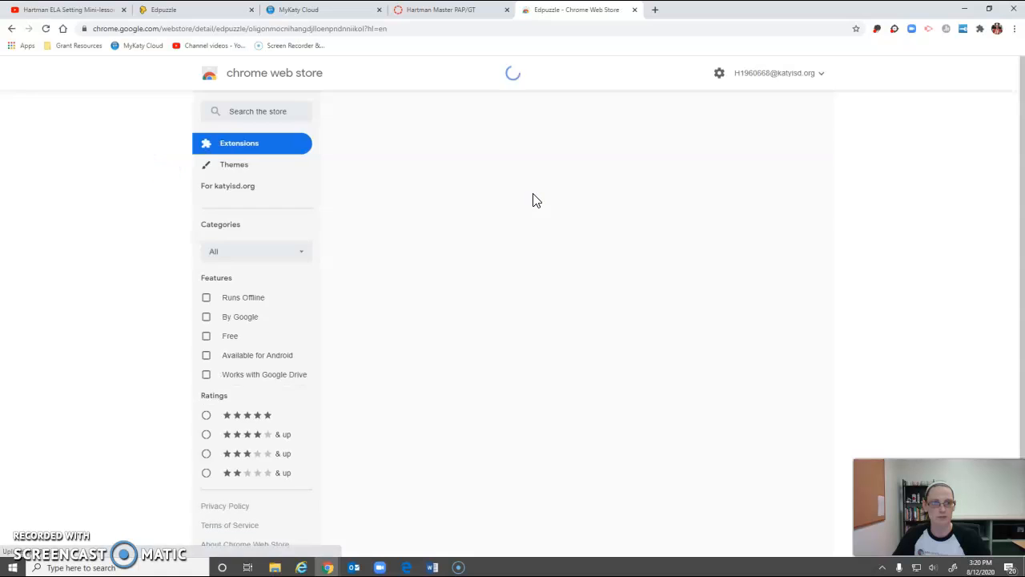
click(539, 167)
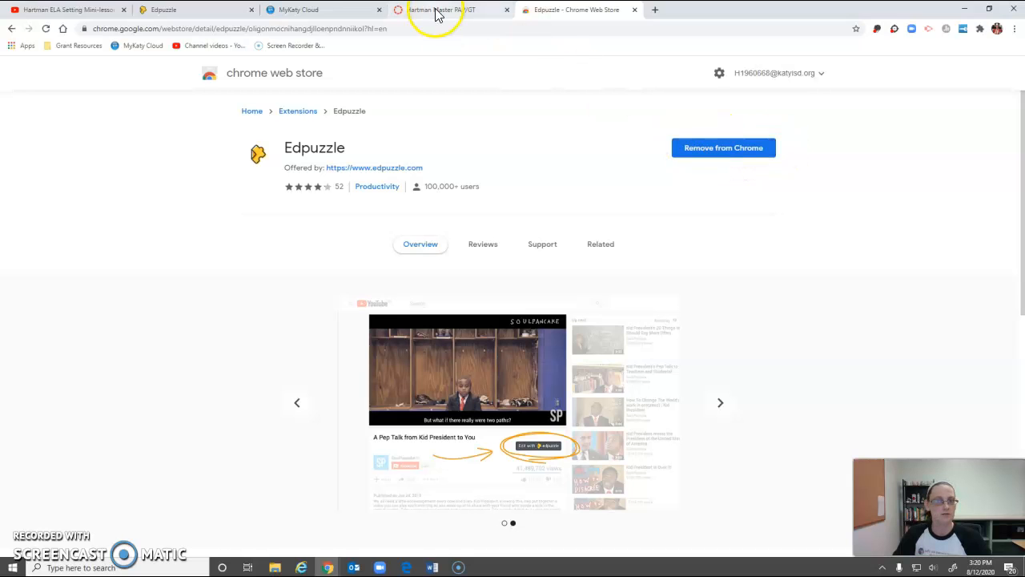
- Switch to the ELA Setting Mini-lesson video on YouTube and open it for editing with Edpuzzle
click(79, 9)
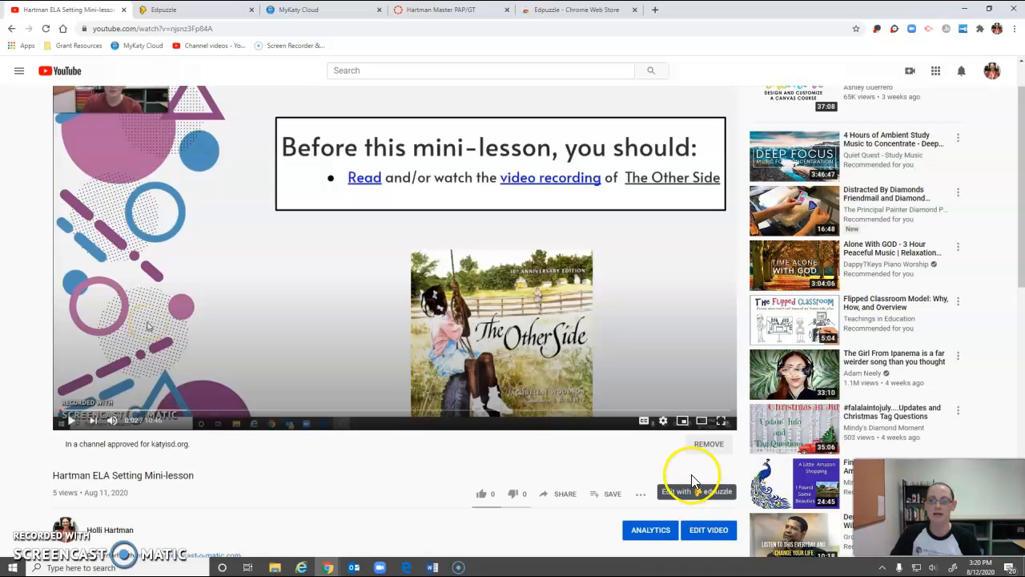
click(190, 10)
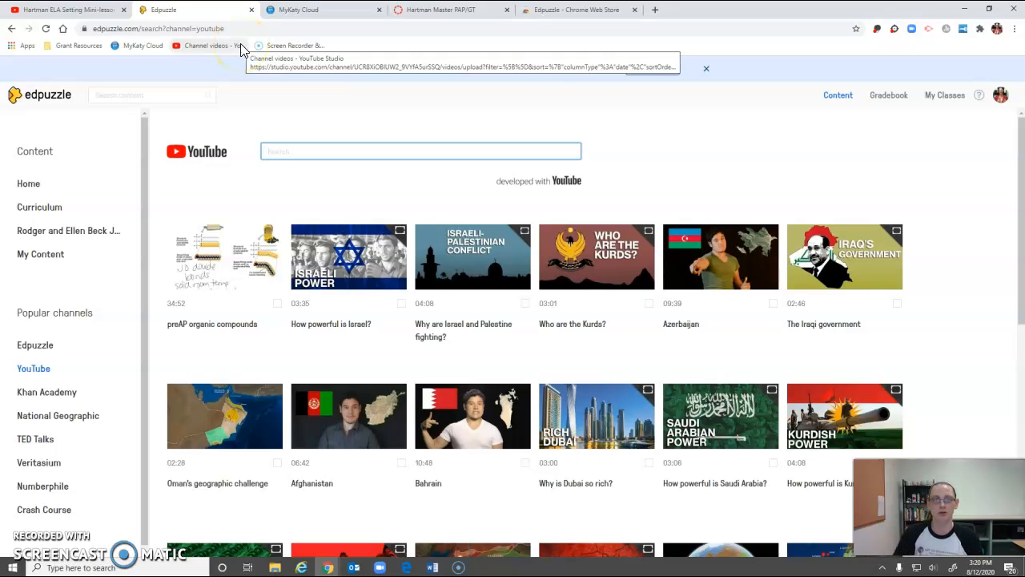
click(69, 9)
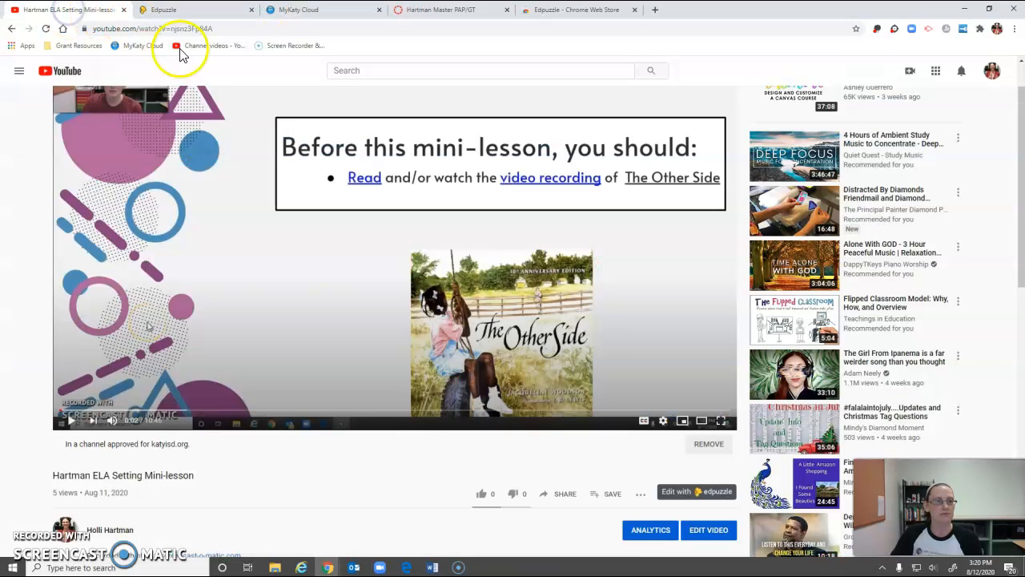
click(687, 492)
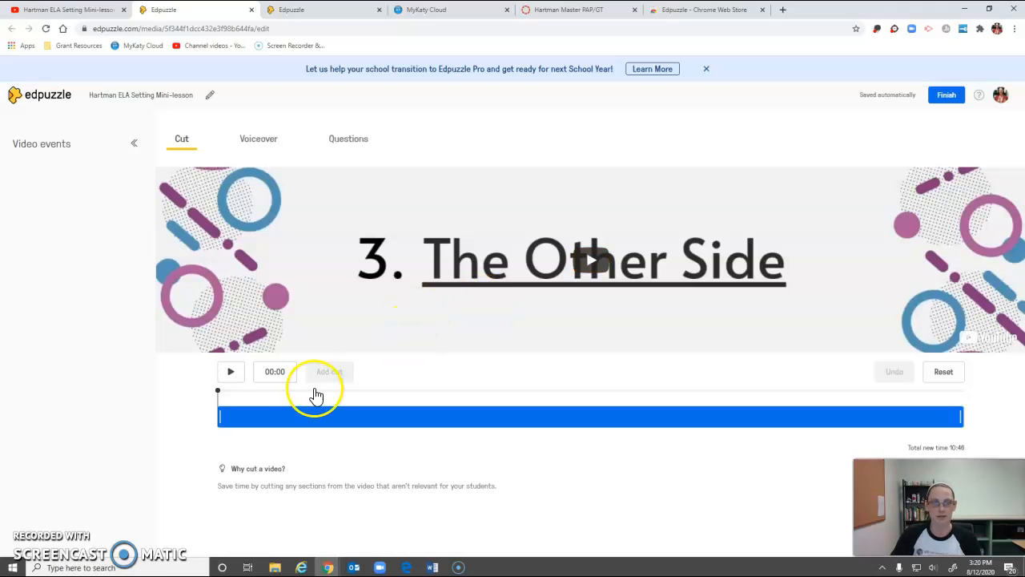
- Go to the question-editing stage of the video lesson and pause playback at 00:46
click(256, 148)
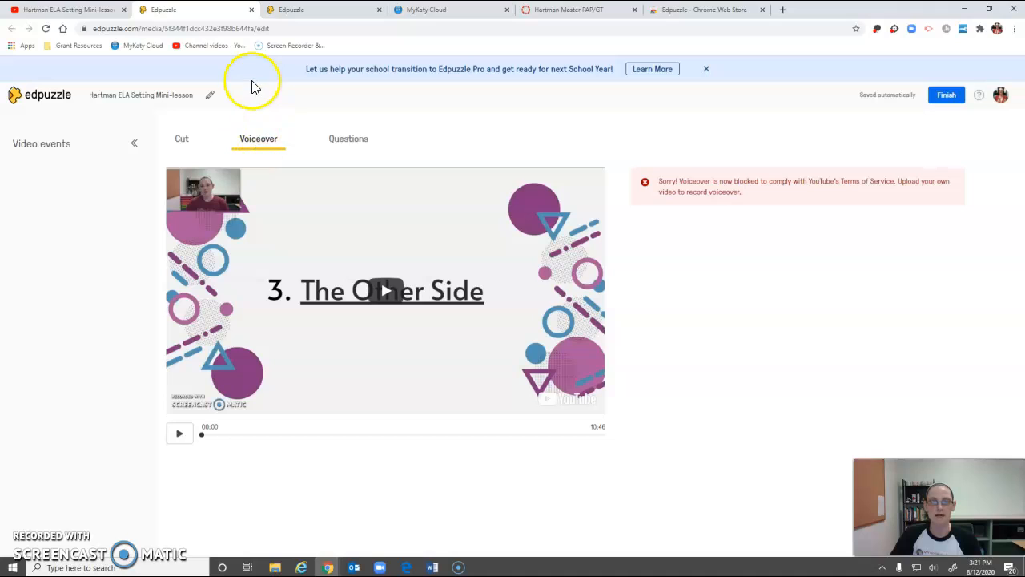
click(340, 138)
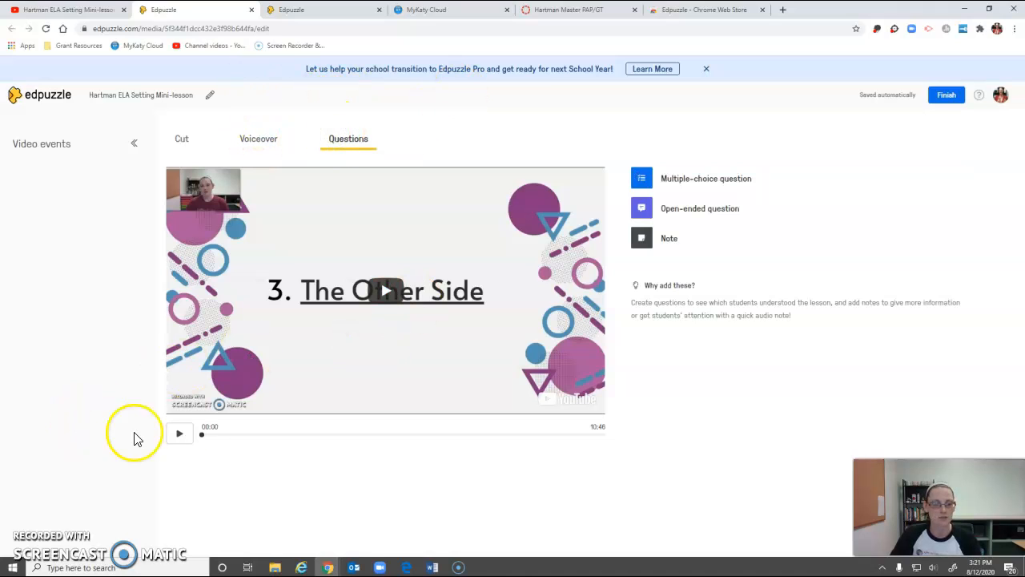
click(178, 433)
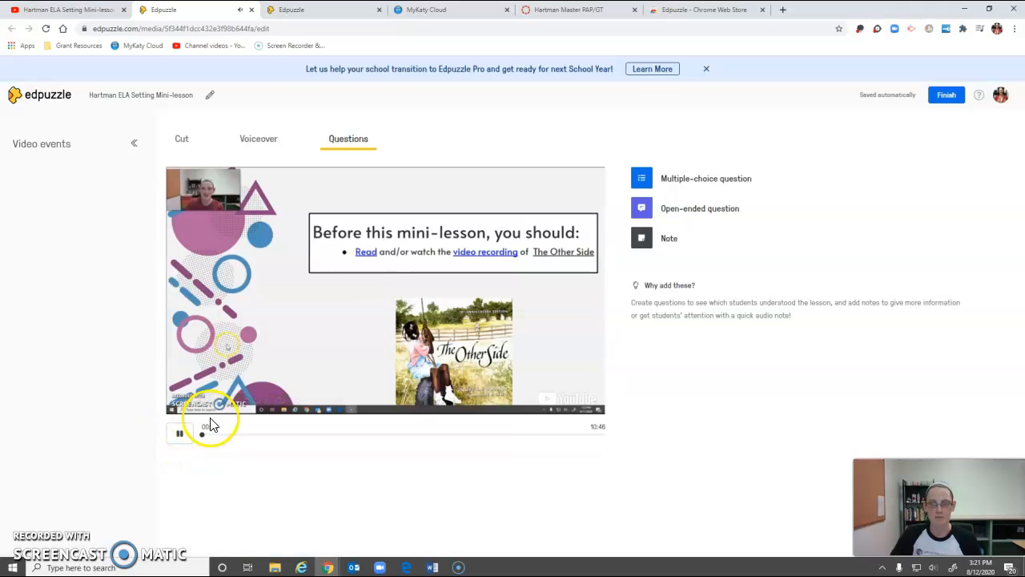
click(230, 434)
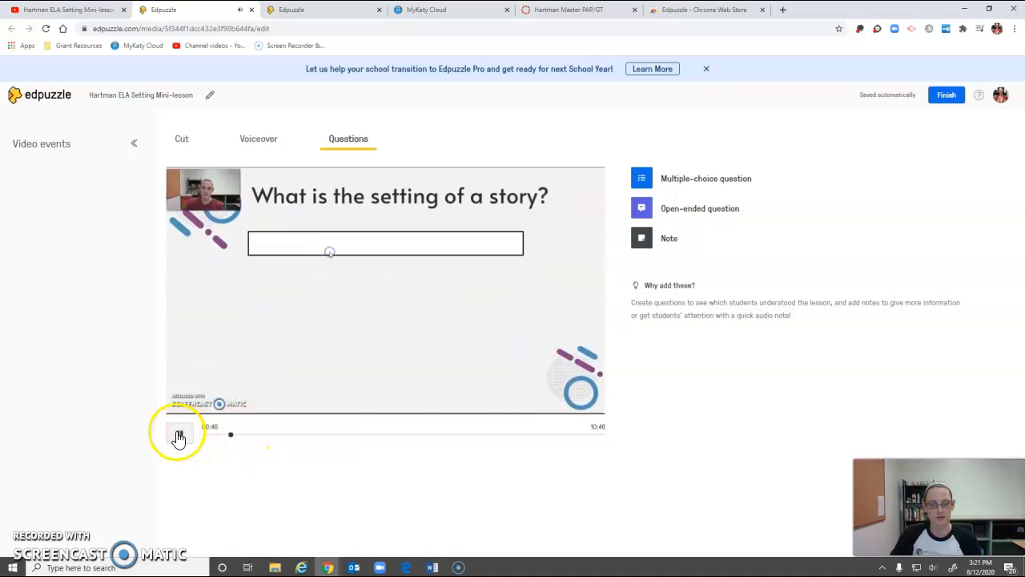
click(178, 436)
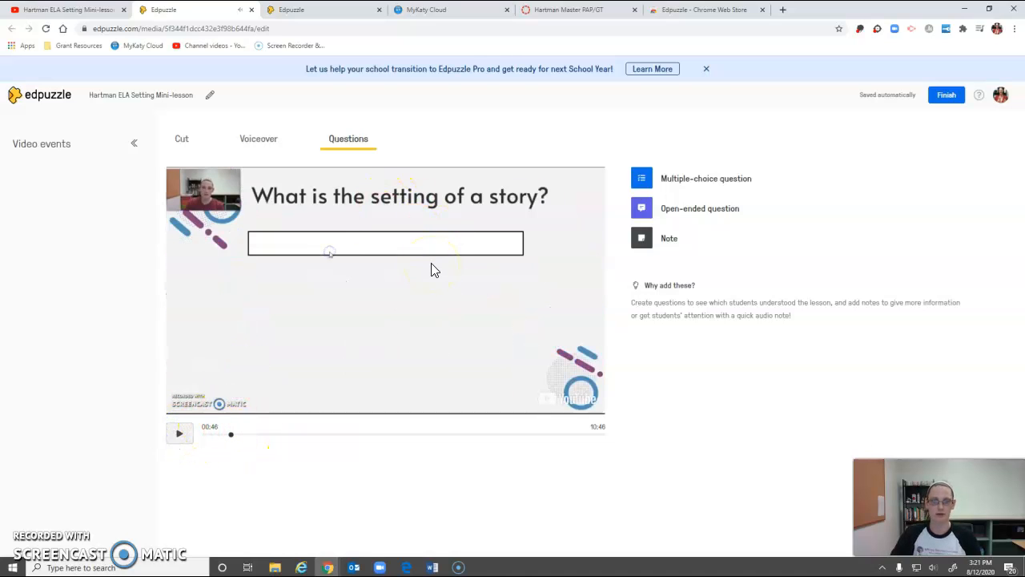
- Add the open-ended question "What is the setting of a story?" at 00:46, save it and finish editing the lesson
click(726, 187)
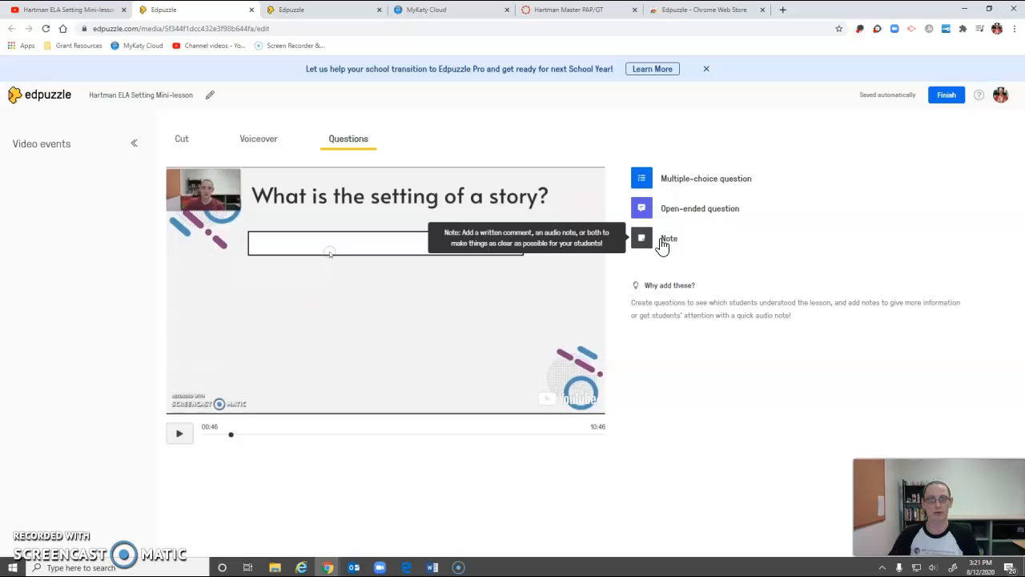
click(698, 210)
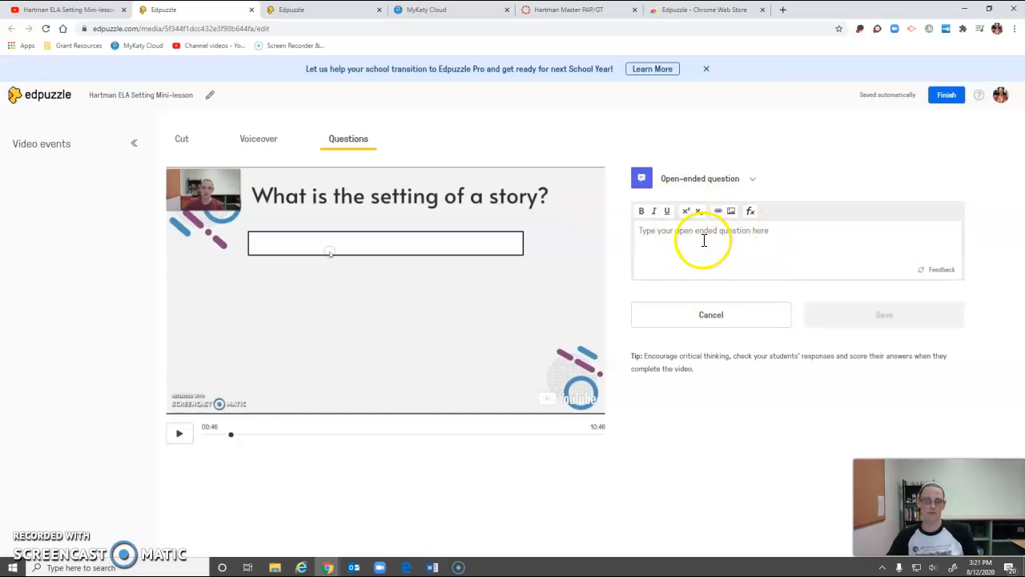
click(704, 232)
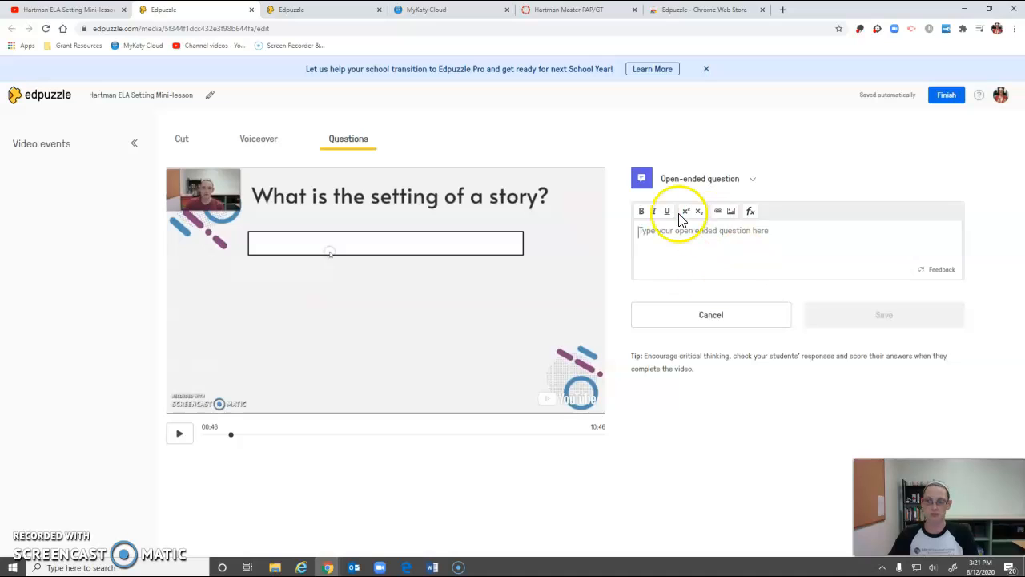
text(W)
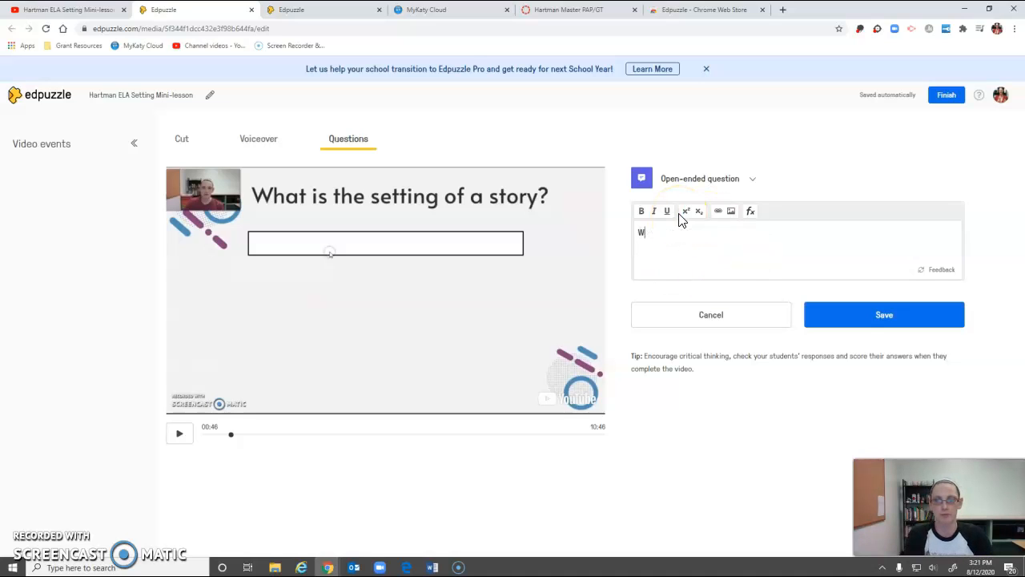
text(hat is the setting of a story?)
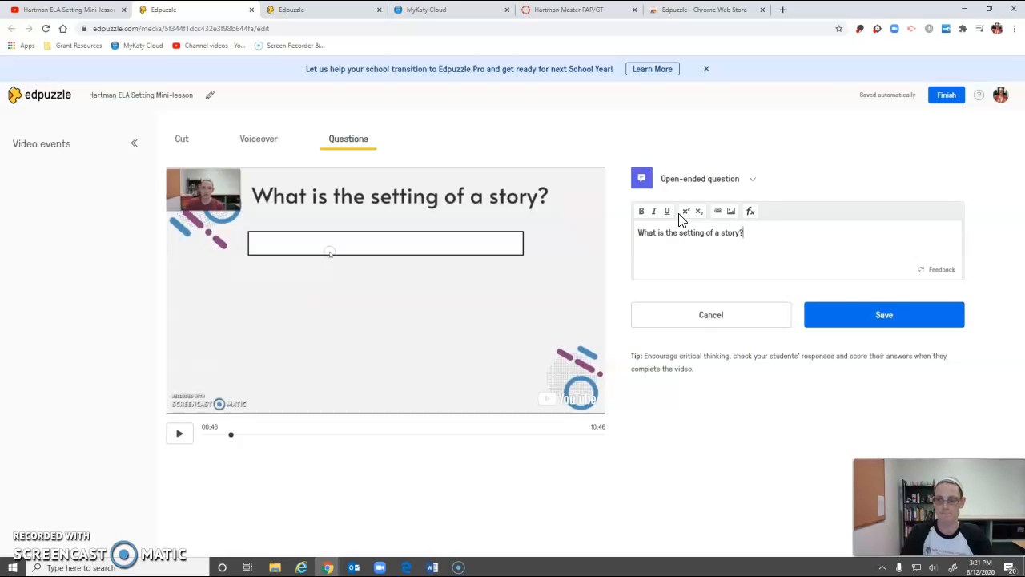
click(869, 312)
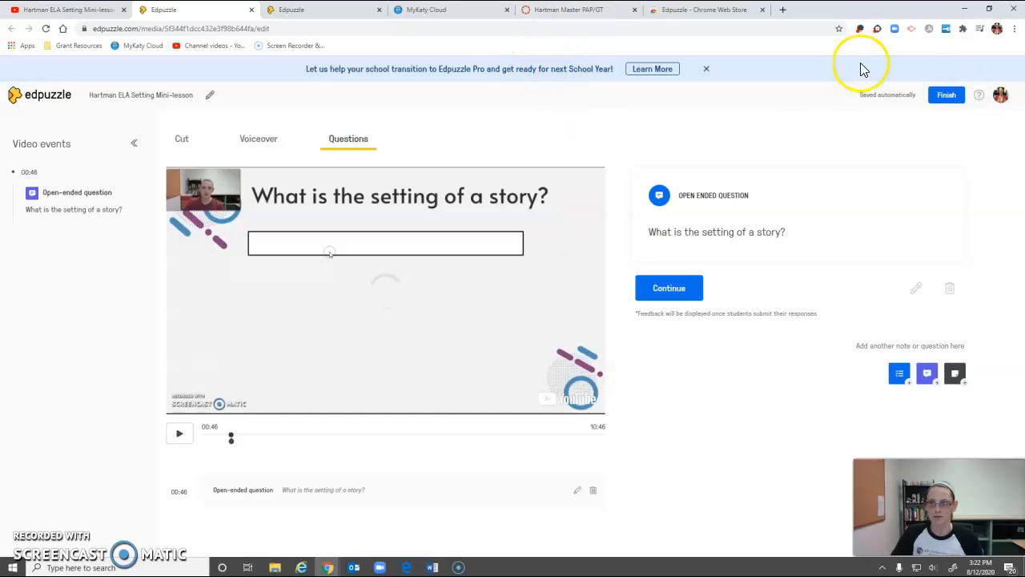
click(940, 98)
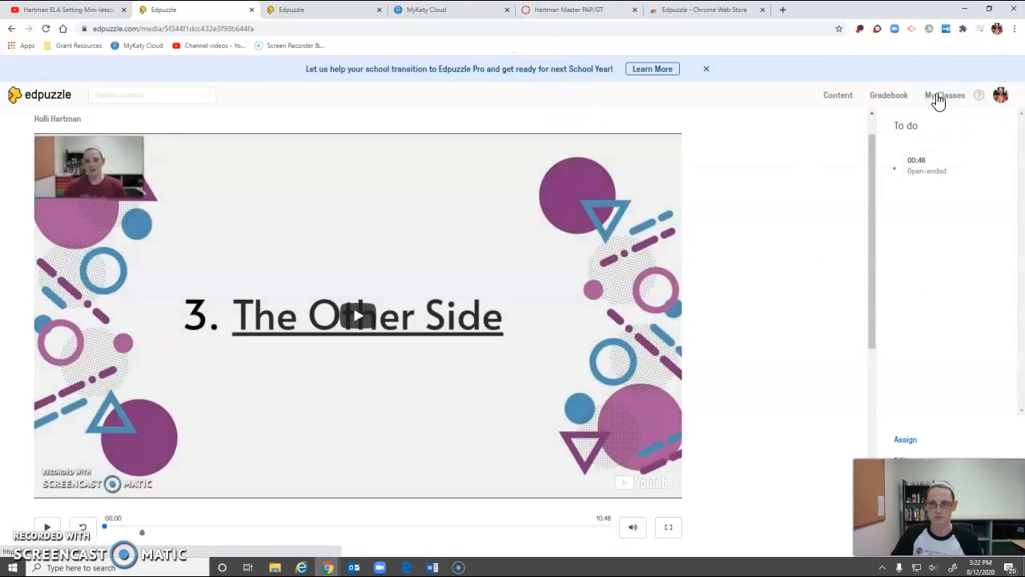
- View the lesson's class assignment options and its public link and embed code, leaving it unassigned
drag(933, 512, 933, 340)
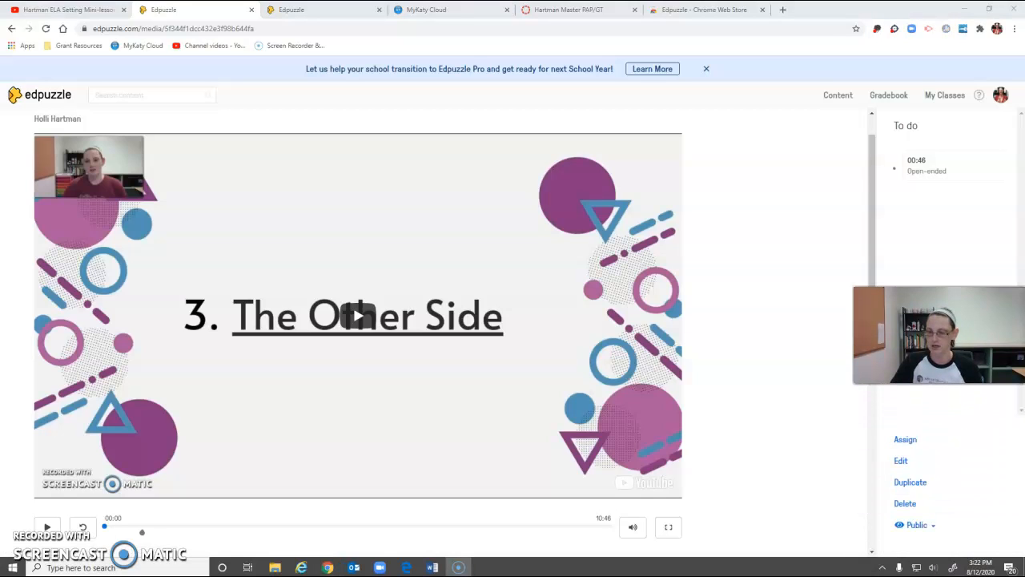
click(905, 442)
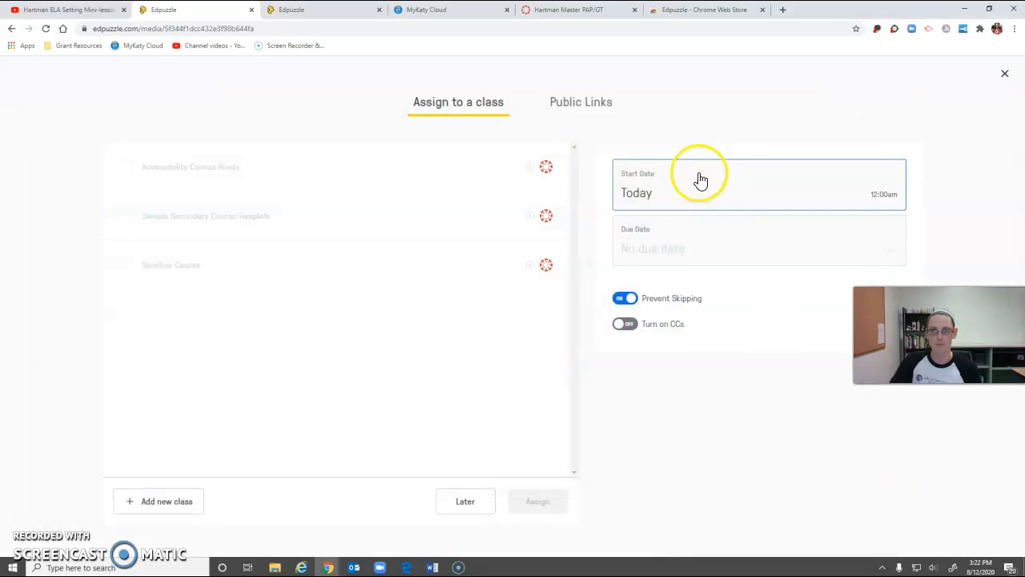
click(579, 102)
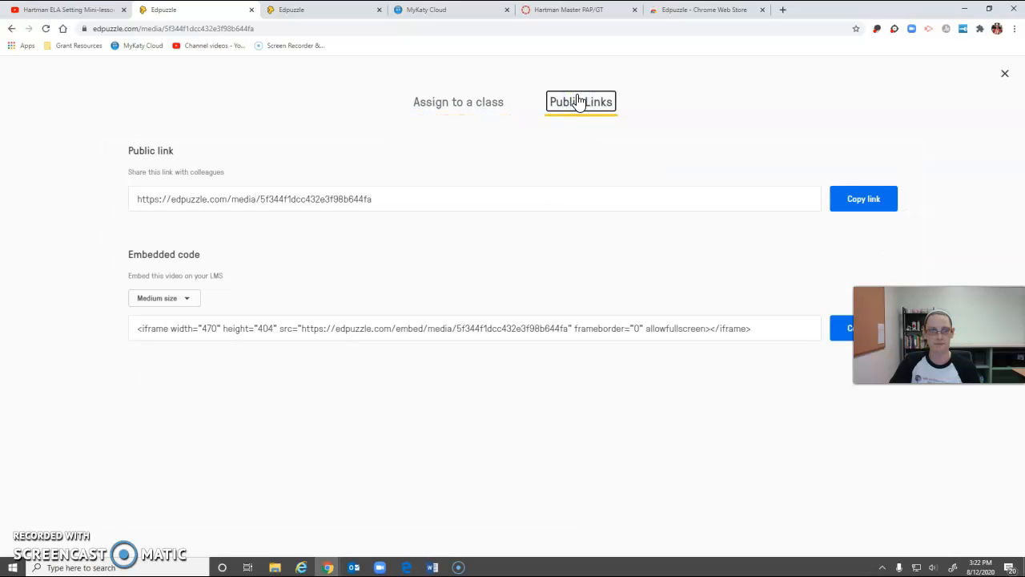
click(833, 201)
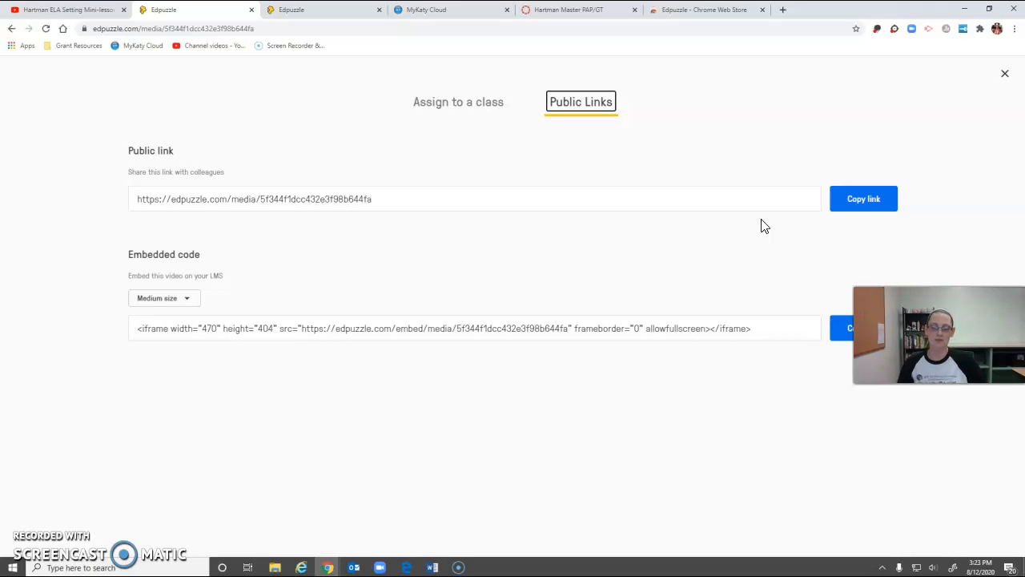
click(668, 327)
click(654, 222)
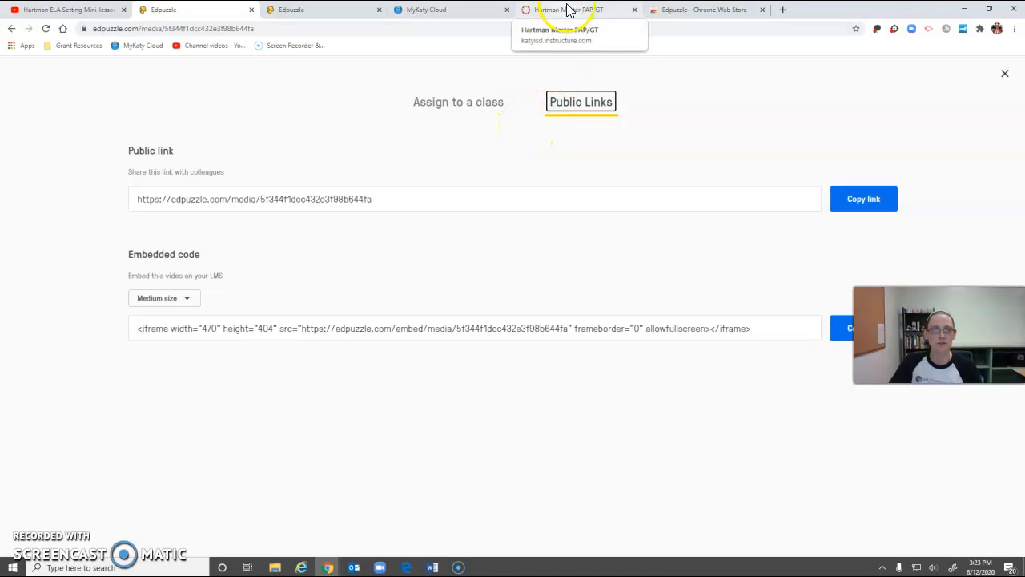
click(1004, 76)
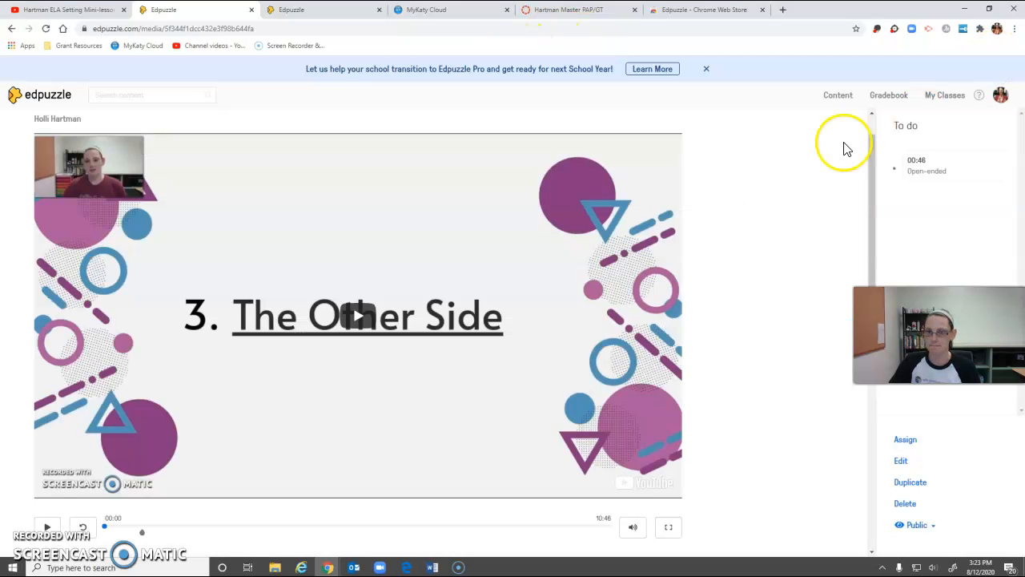
- Switch to the Canvas course, find "edpuzz" among the external apps in its settings, and start adding the Edpuzzle app
click(567, 9)
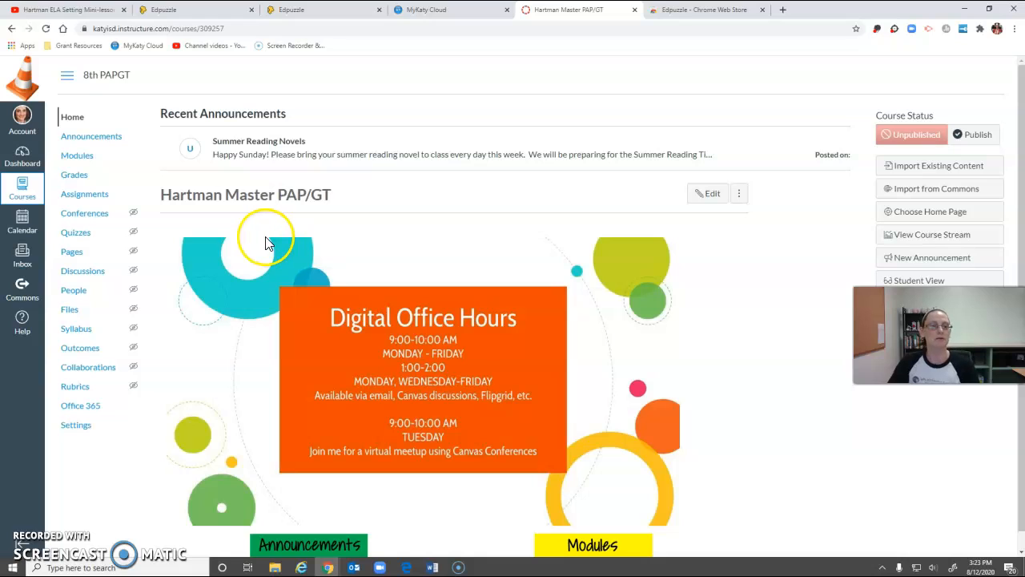
click(79, 428)
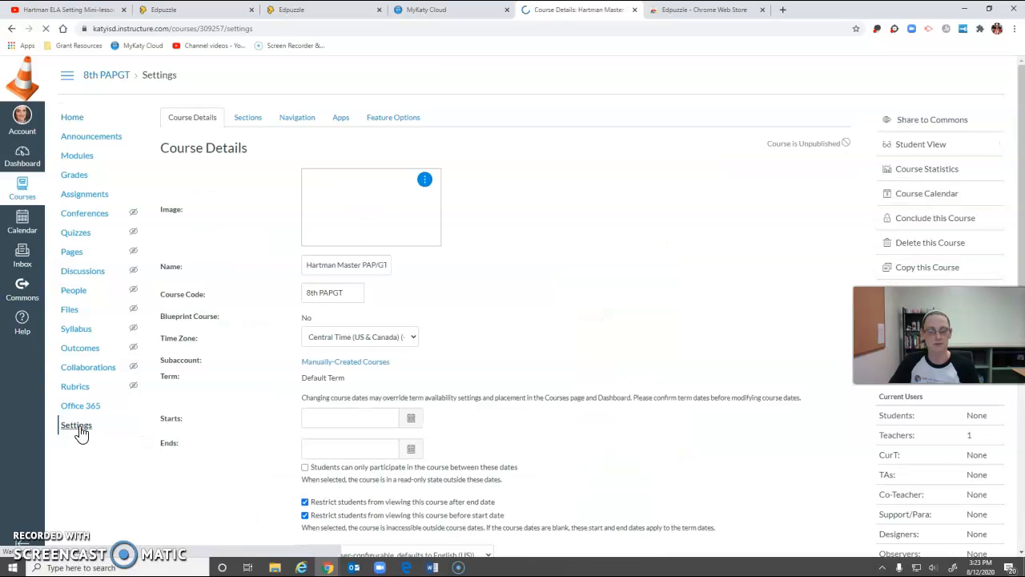
click(344, 117)
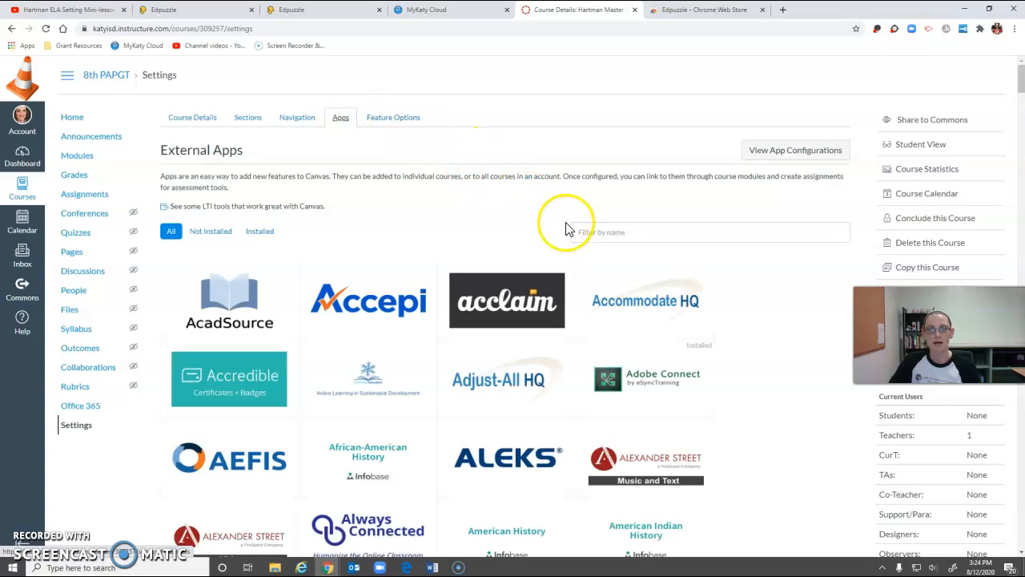
click(598, 232)
text(edpuzz)
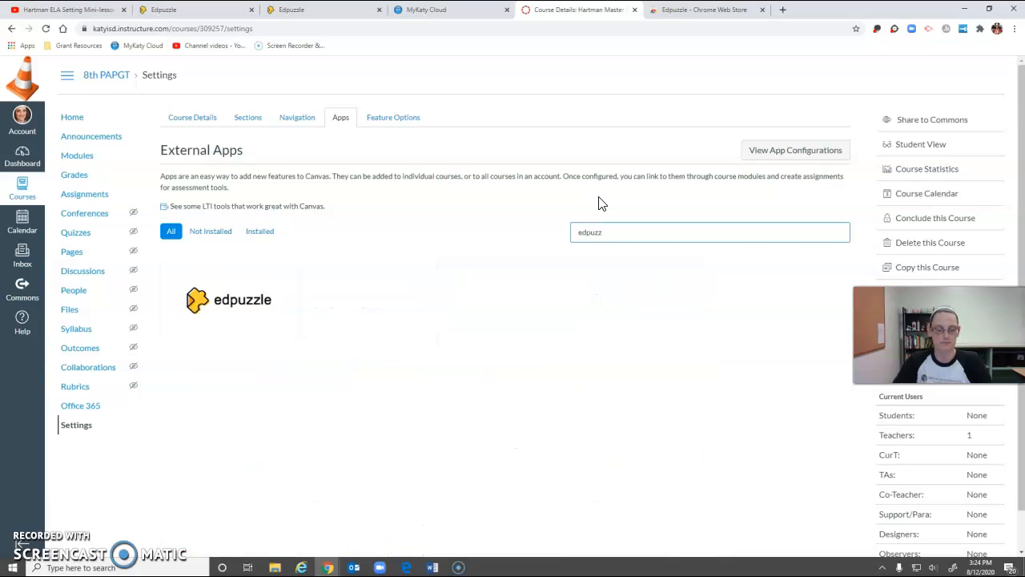
click(251, 292)
click(224, 303)
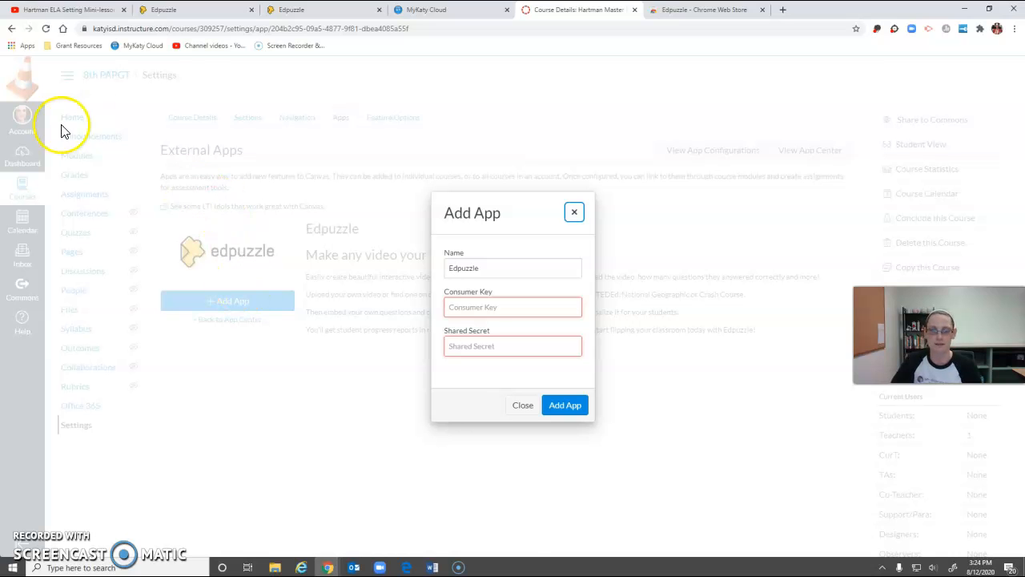
- Switch to Edpuzzle, go to the school settings of the account profile and set the LMS for LTI integration to Canvas
click(310, 9)
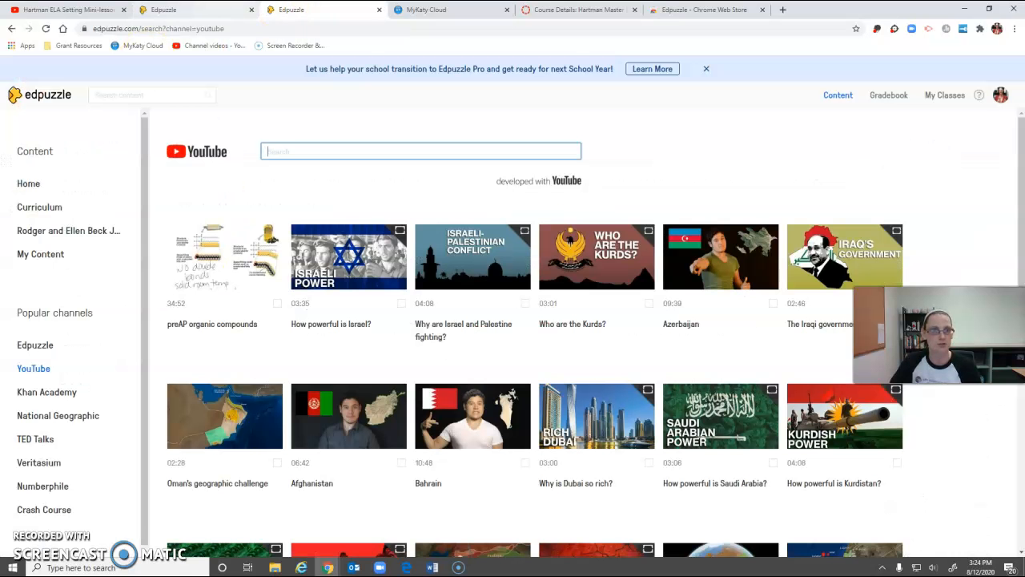
click(196, 10)
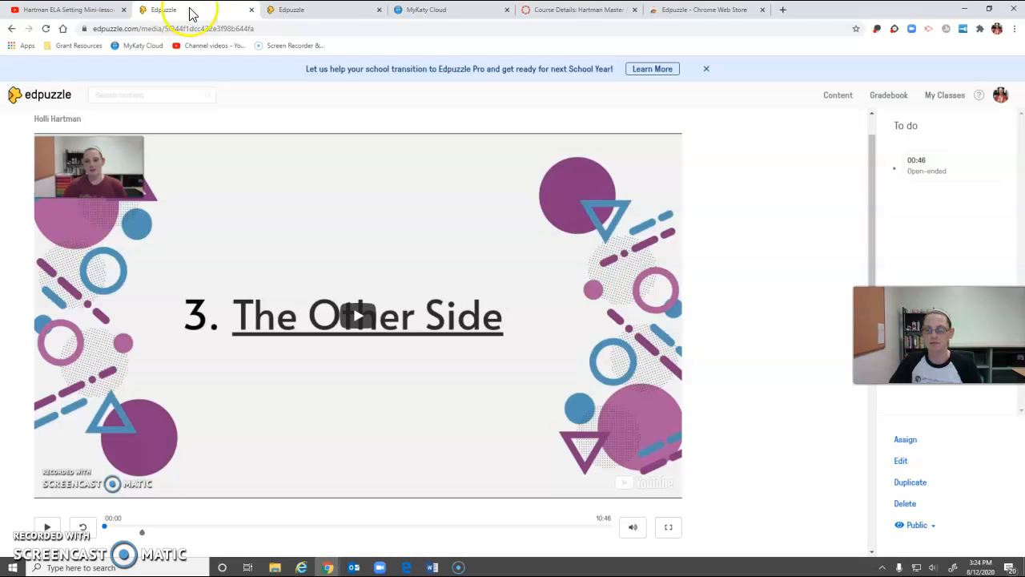
click(1001, 95)
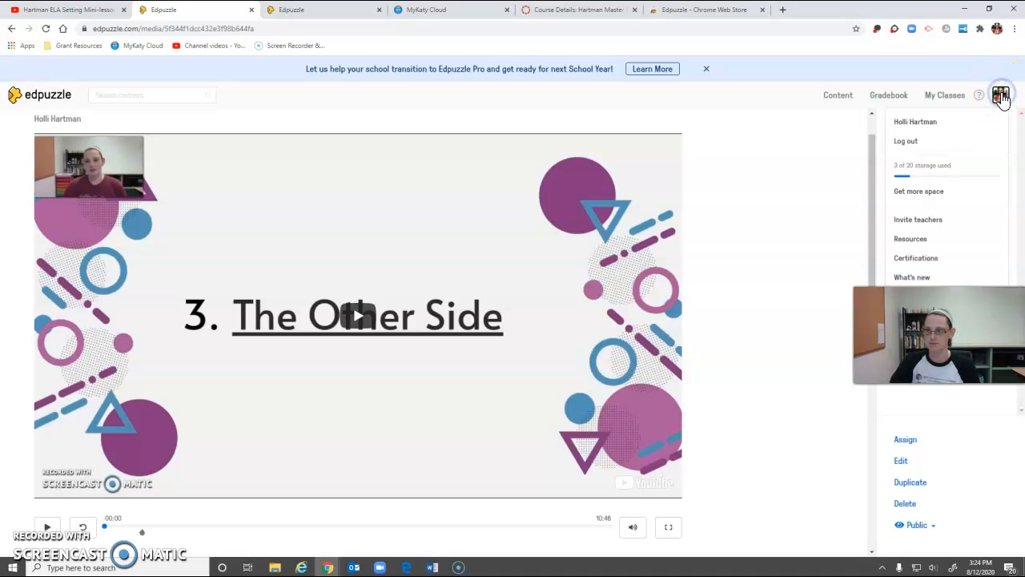
click(922, 121)
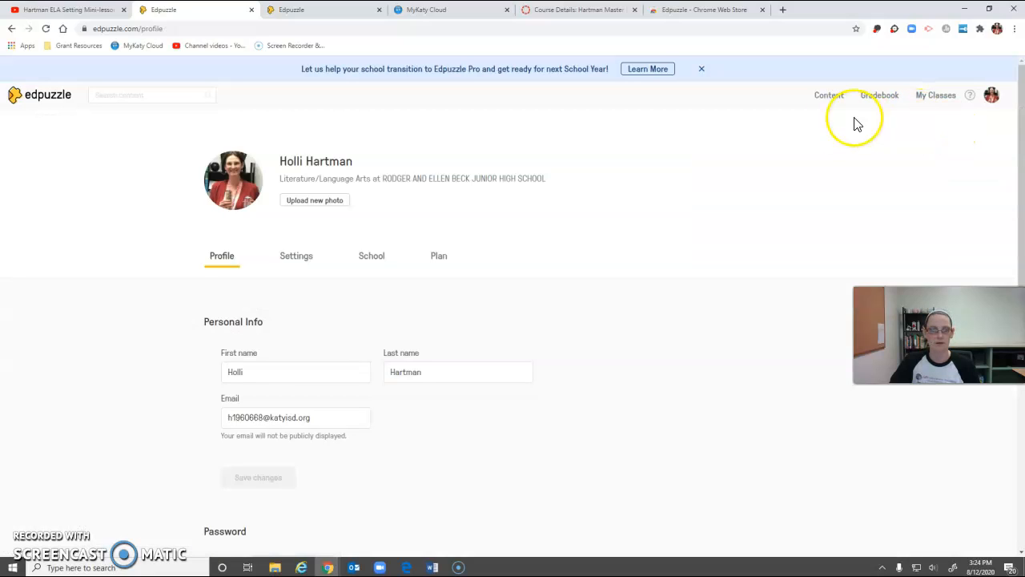
scroll(596, 216, down, 1)
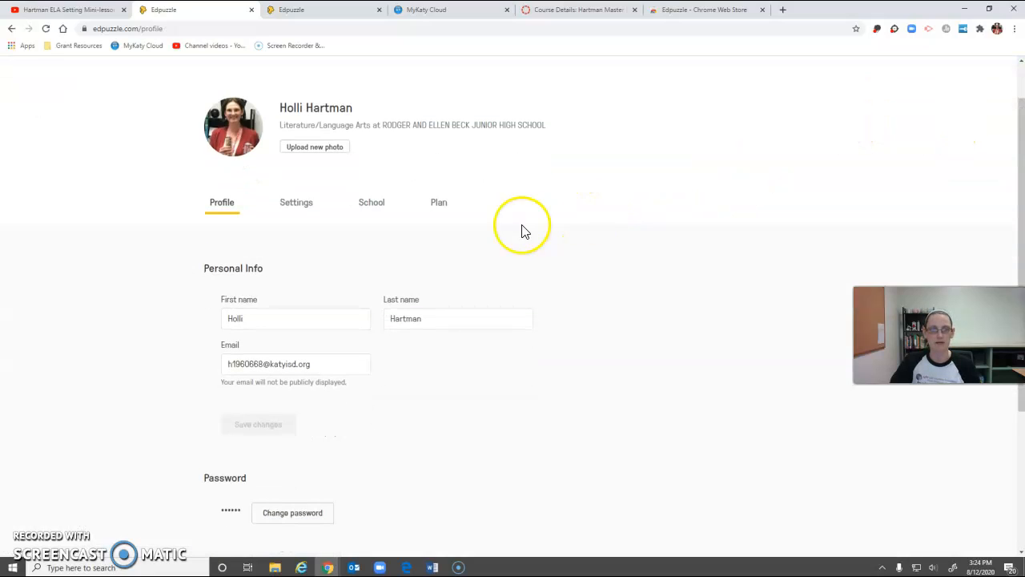
click(372, 204)
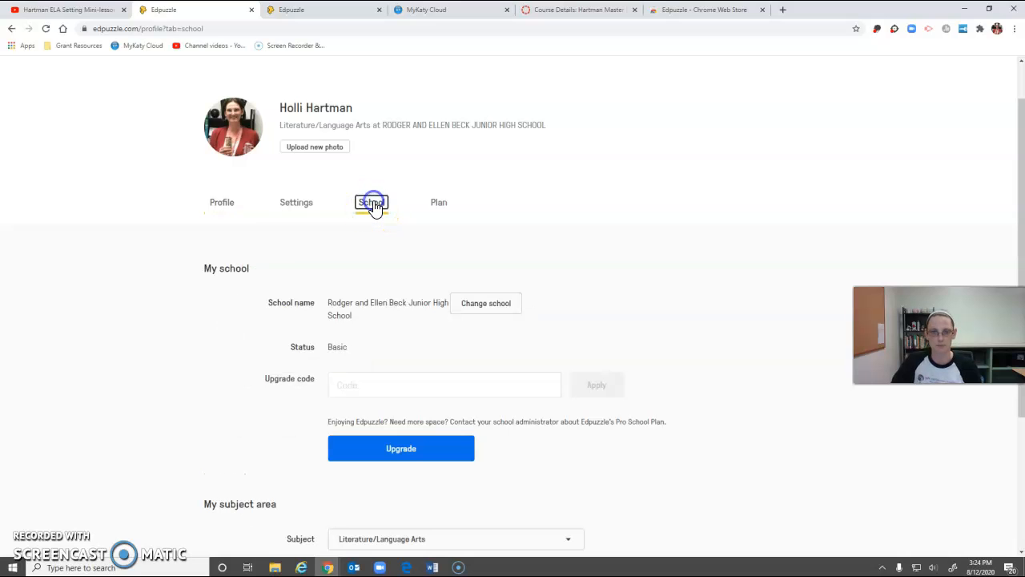
scroll(560, 303, down, 3)
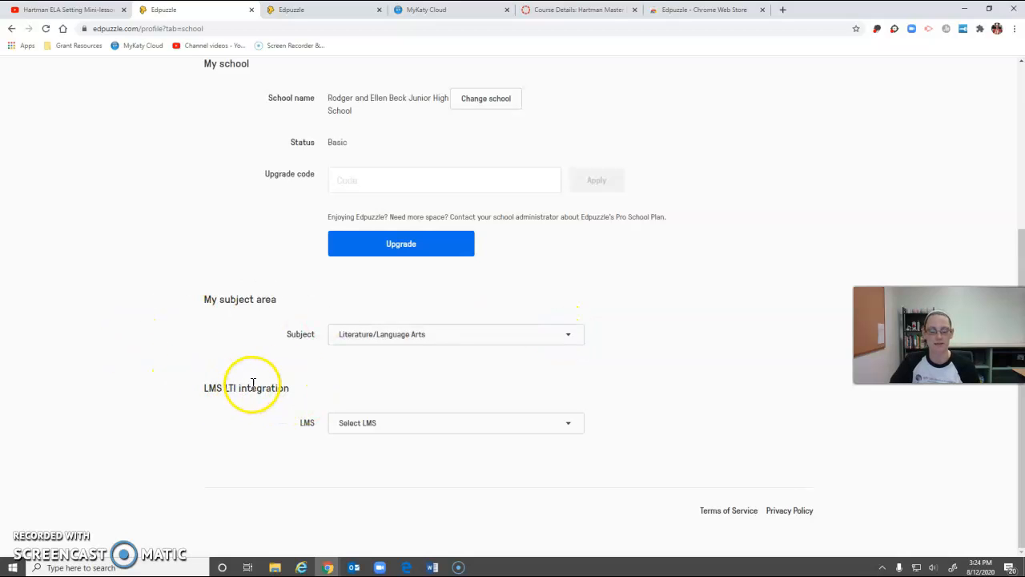
click(574, 427)
click(414, 448)
scroll(675, 320, down, 3)
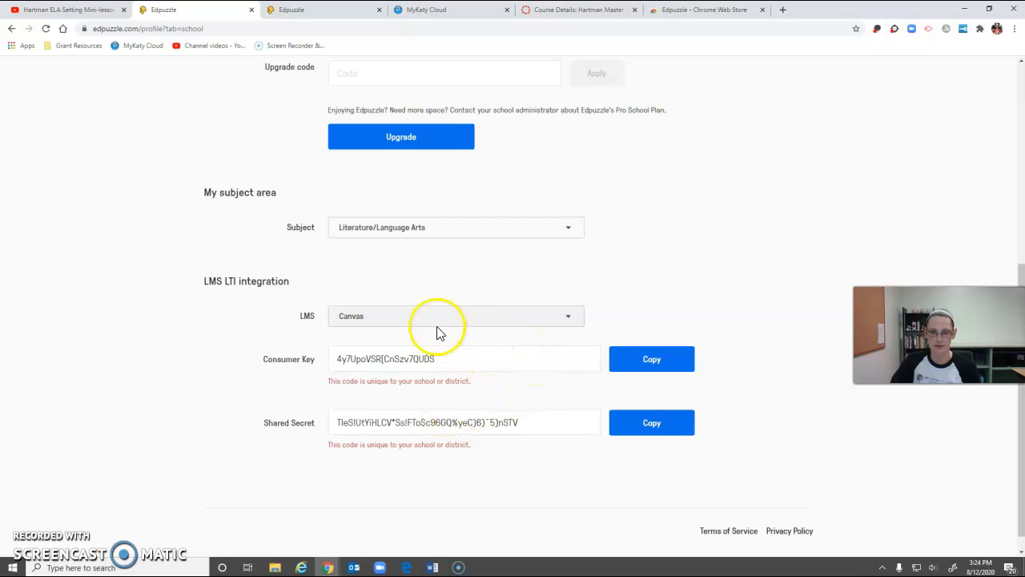
- Copy Edpuzzle's consumer key and paste it into the Consumer Key field of Canvas's Add App form
click(653, 362)
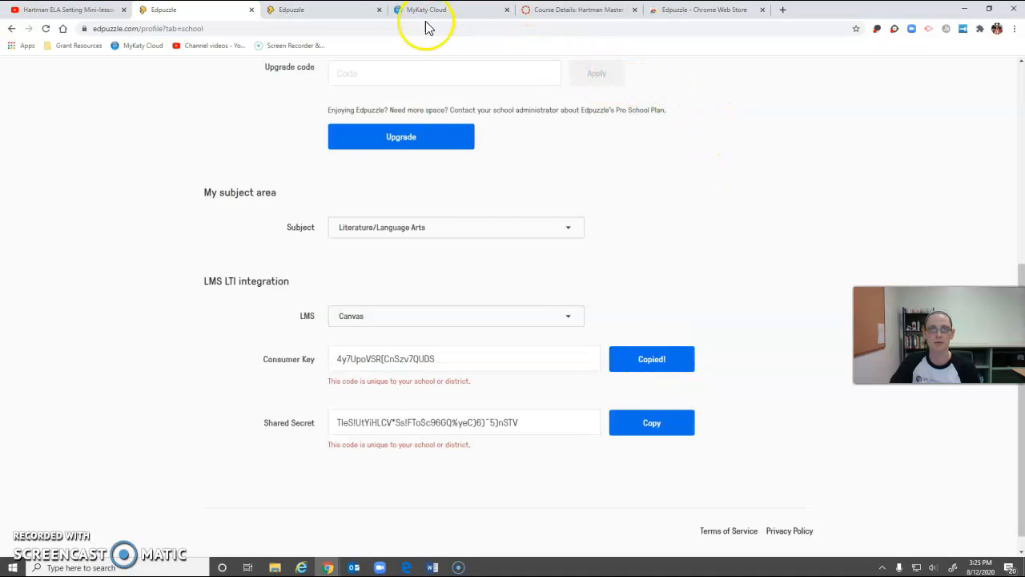
click(573, 15)
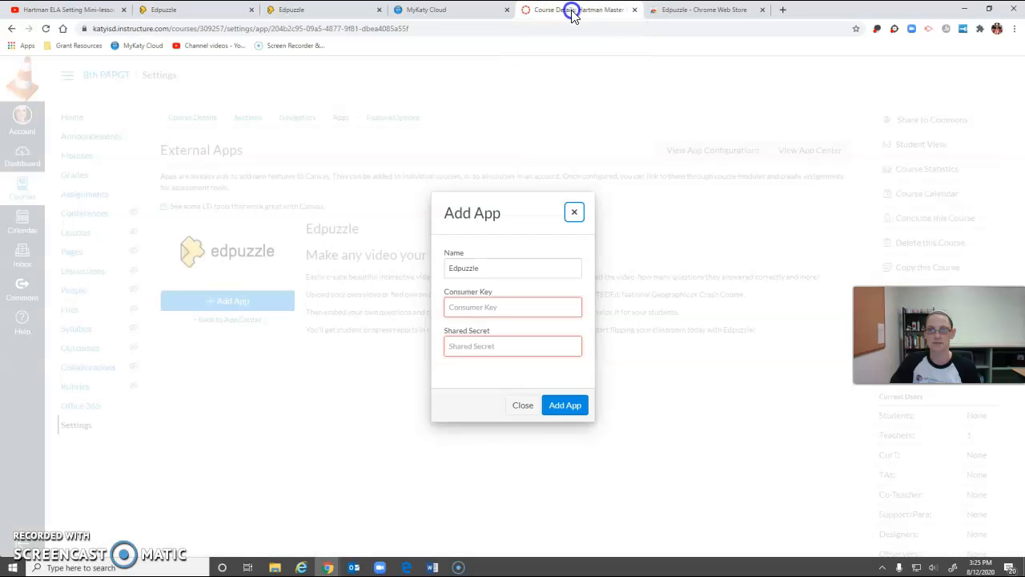
click(455, 306)
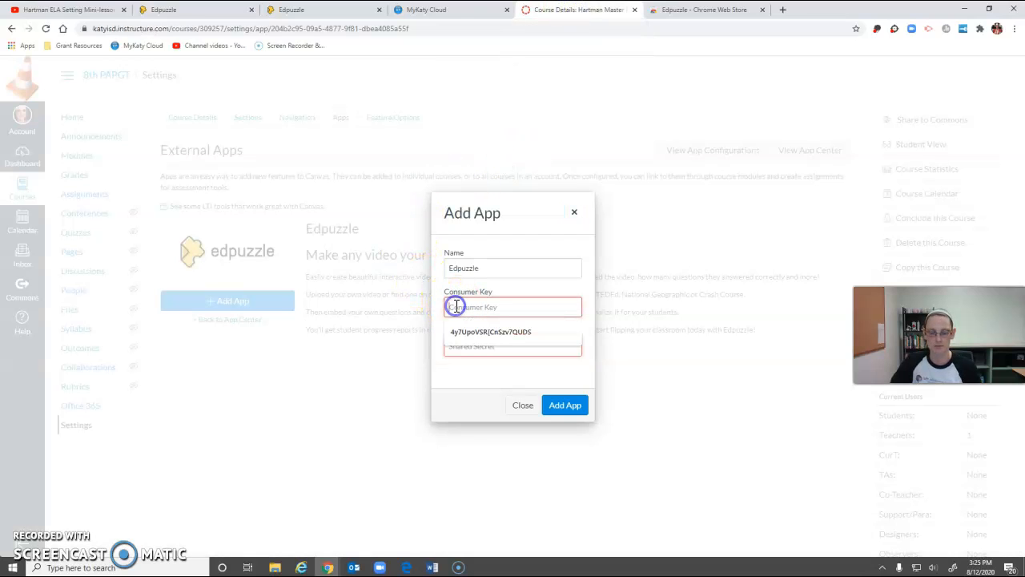
key(ctrl+v)
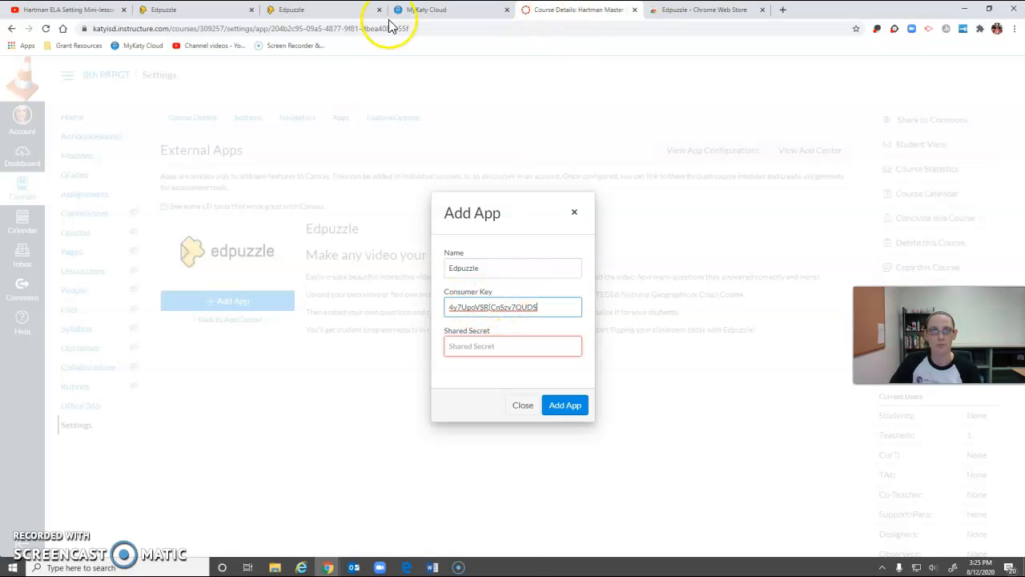
- Copy Edpuzzle's shared secret into the Shared Secret field of the Canvas form and add the app to the course
click(293, 10)
click(184, 10)
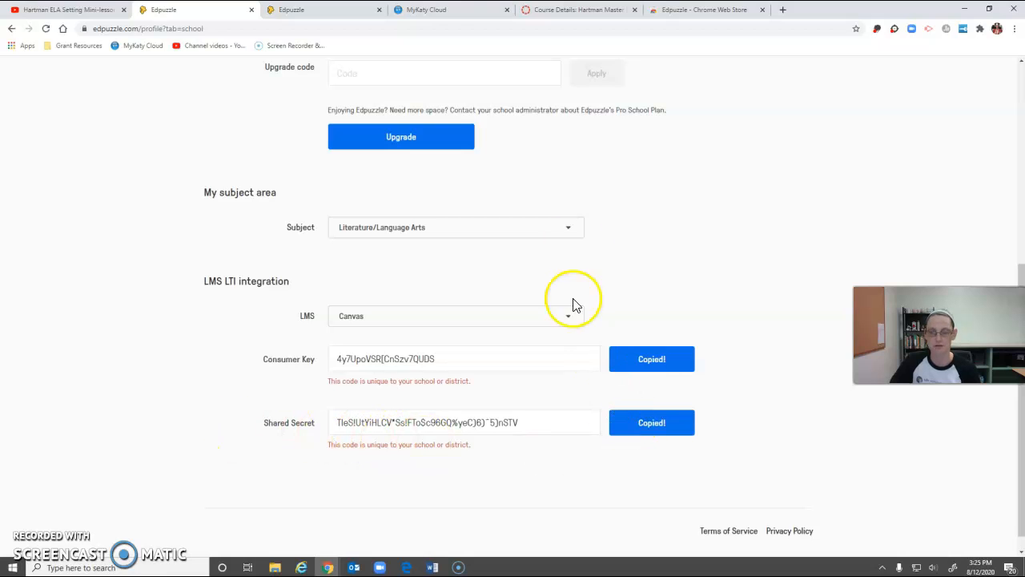
click(568, 9)
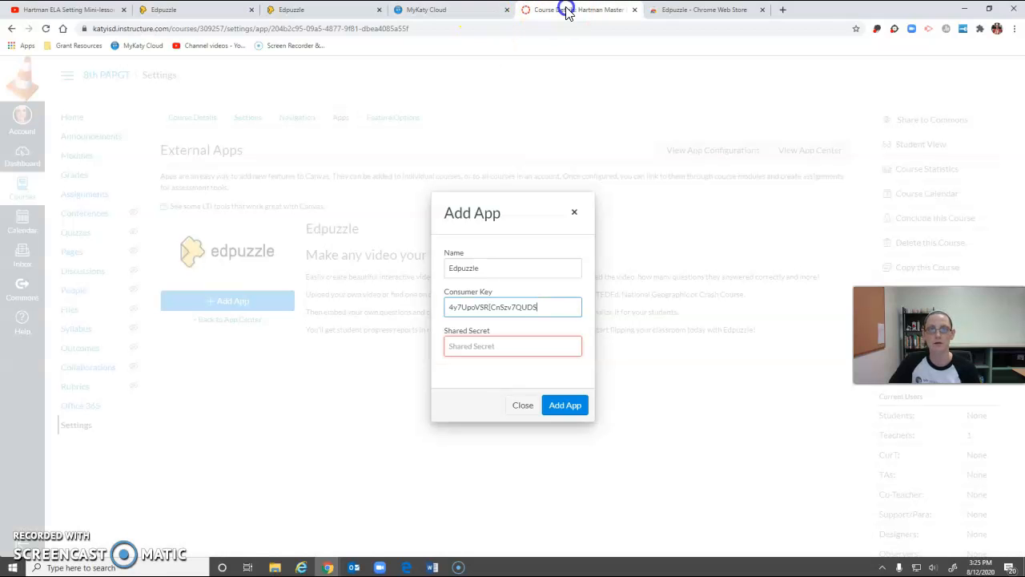
click(490, 348)
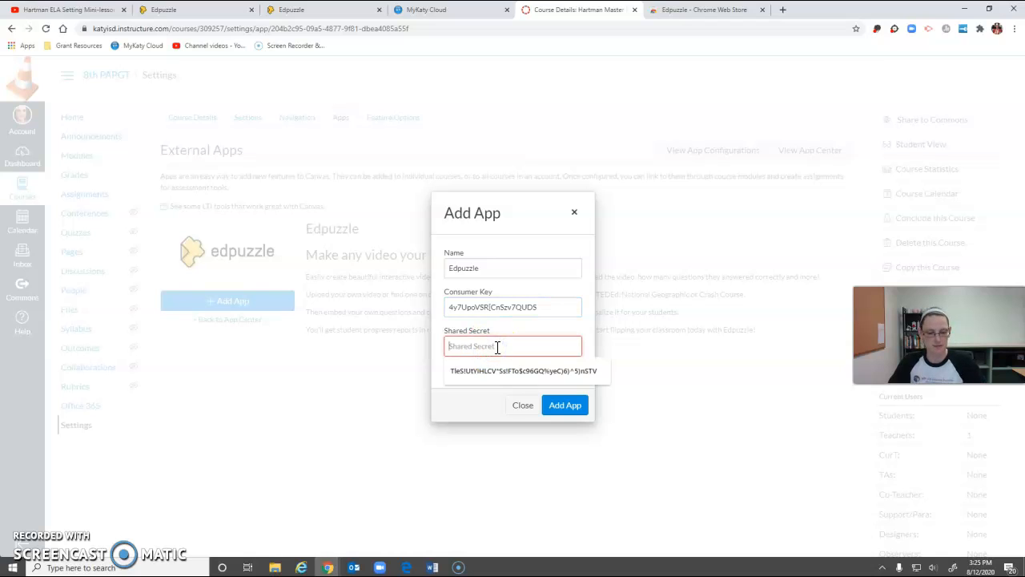
key(ctrl+v)
click(555, 345)
click(580, 413)
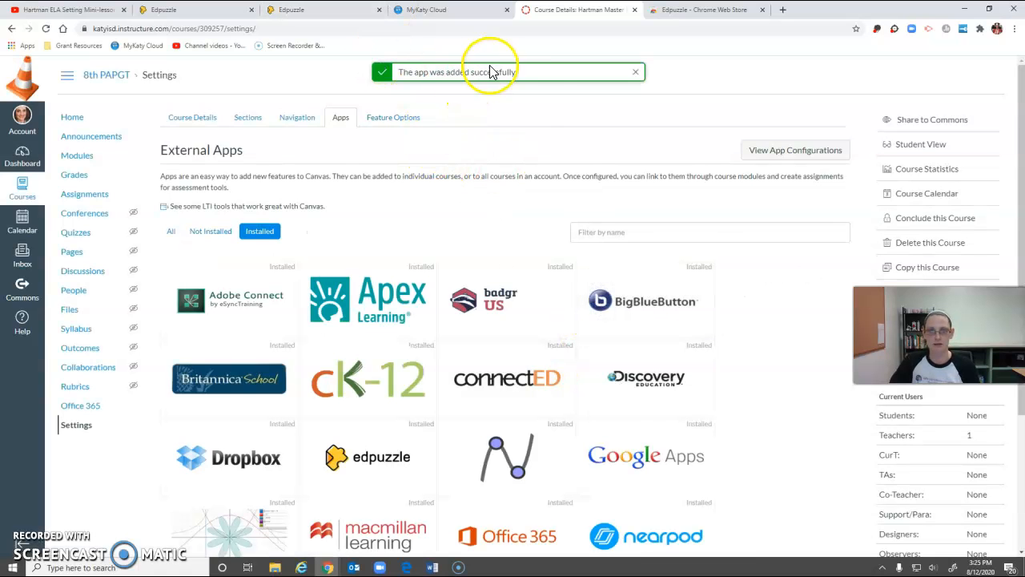
scroll(492, 182, down, 2)
scroll(528, 241, up, 2)
scroll(537, 244, down, 2)
scroll(542, 256, up, 2)
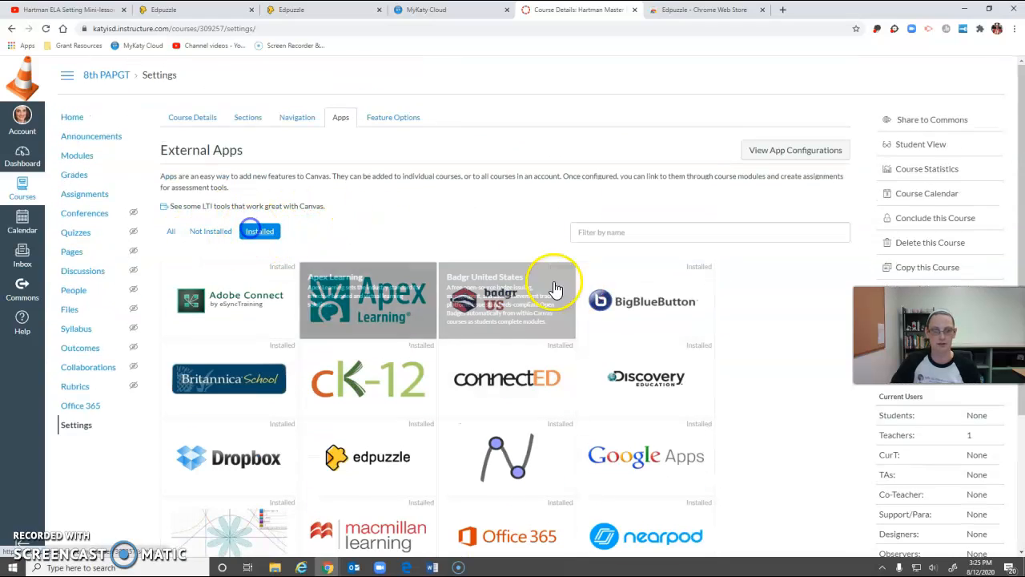
- Check the installed external apps for Edpuzzle and reopen the 8th PAPGT course from the dashboard
scroll(496, 337, down, 1)
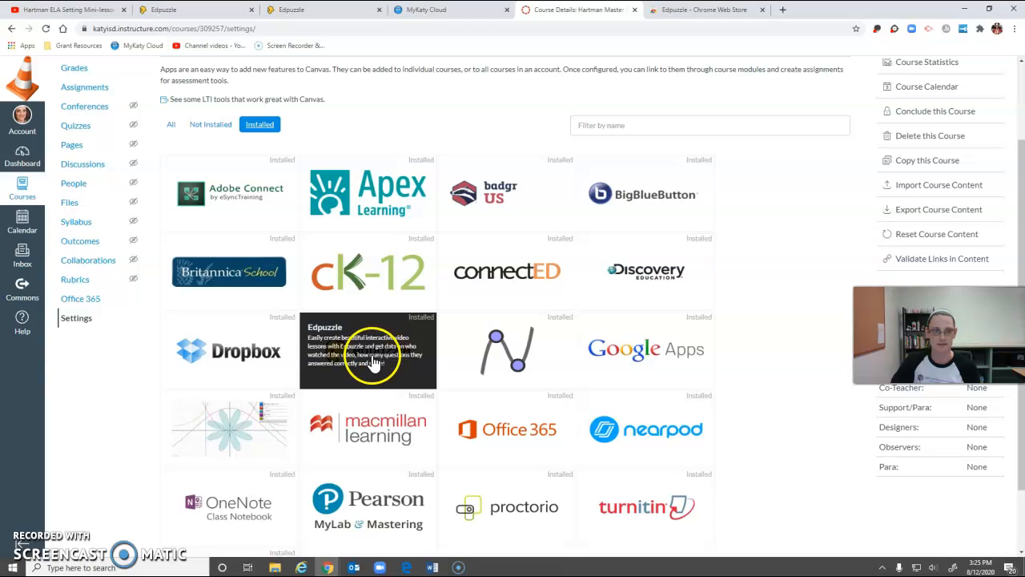
scroll(109, 211, up, 1)
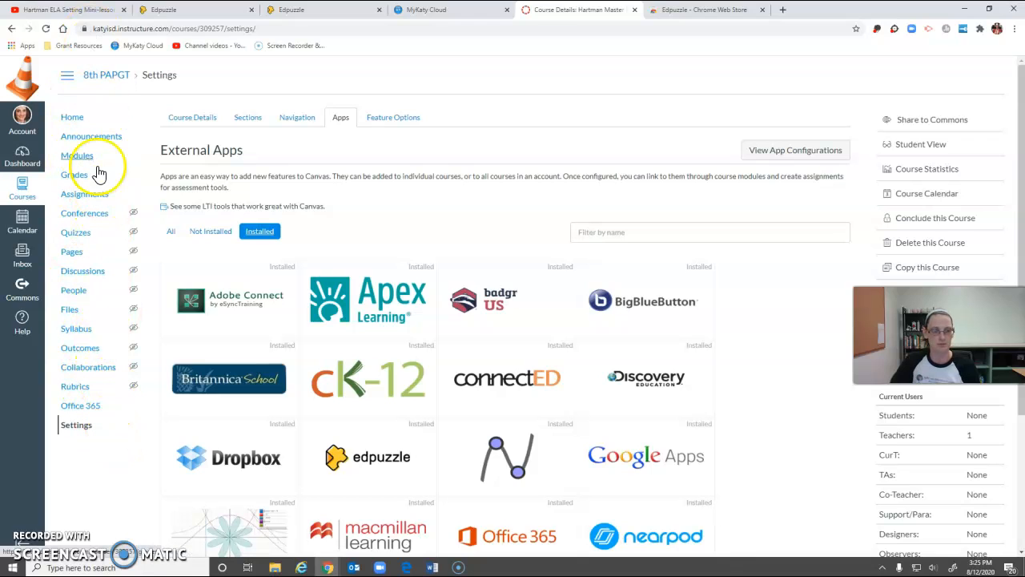
click(25, 160)
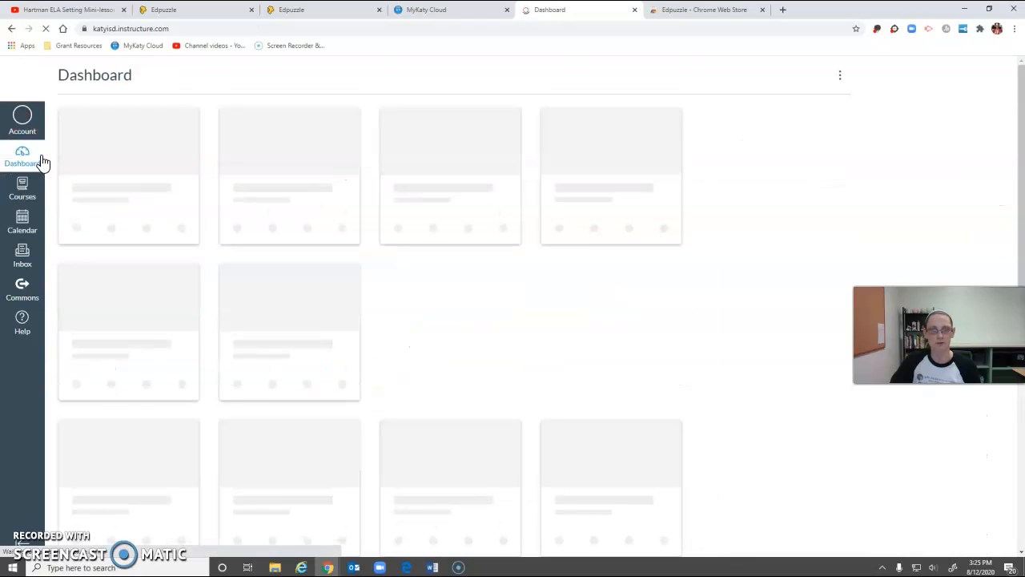
scroll(594, 325, down, 8)
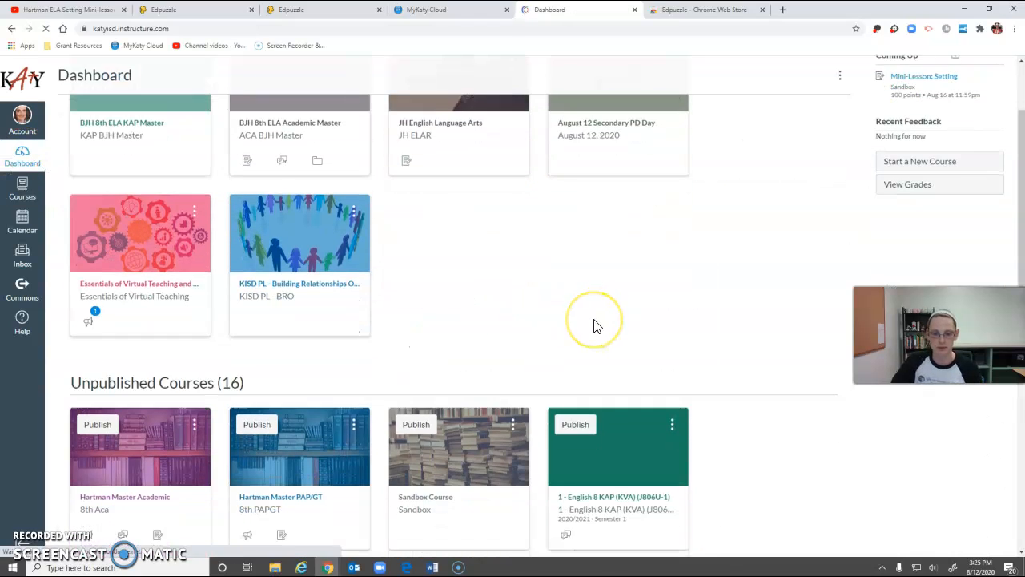
scroll(594, 326, up, 4)
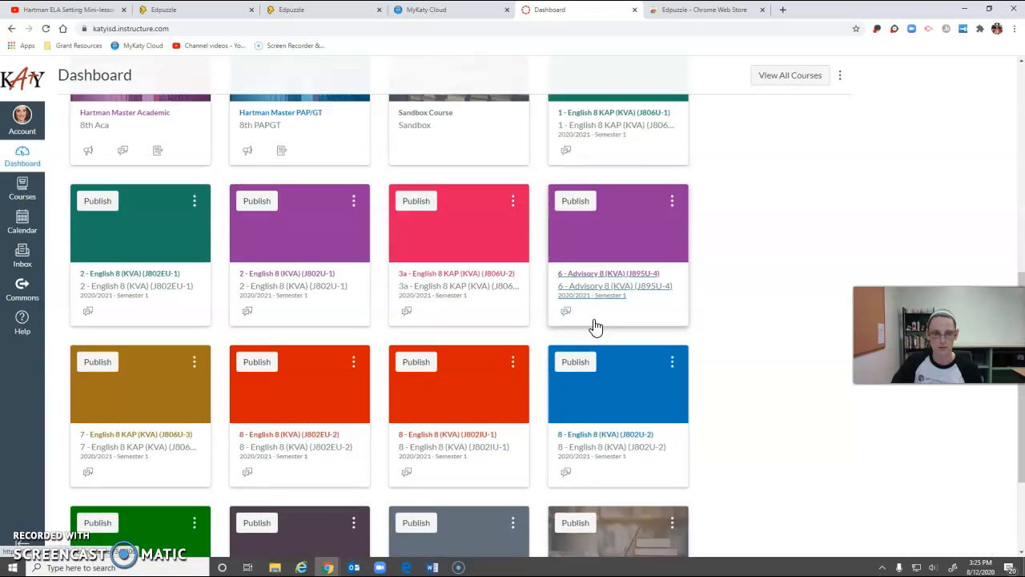
click(305, 273)
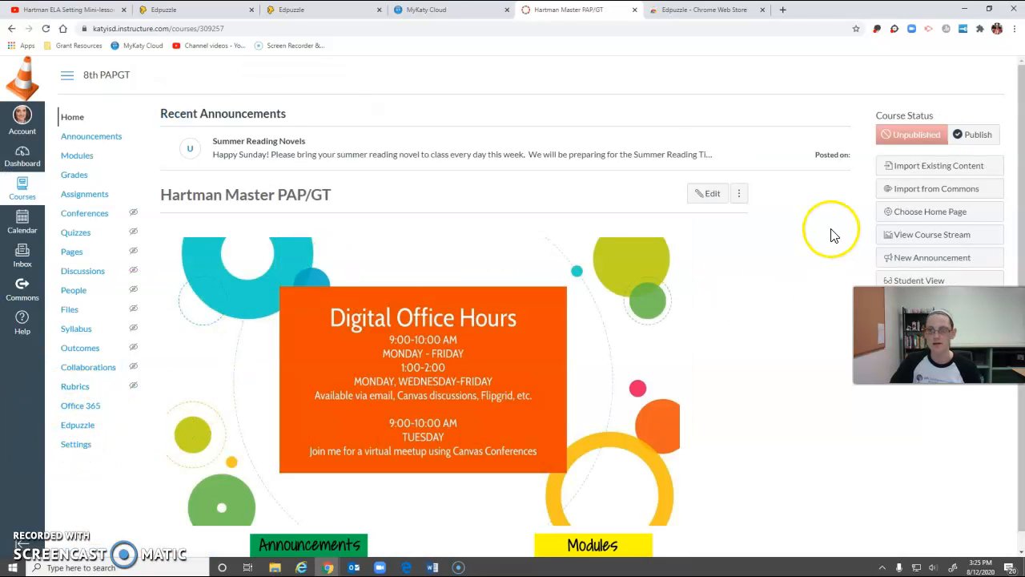
scroll(830, 233, down, 1)
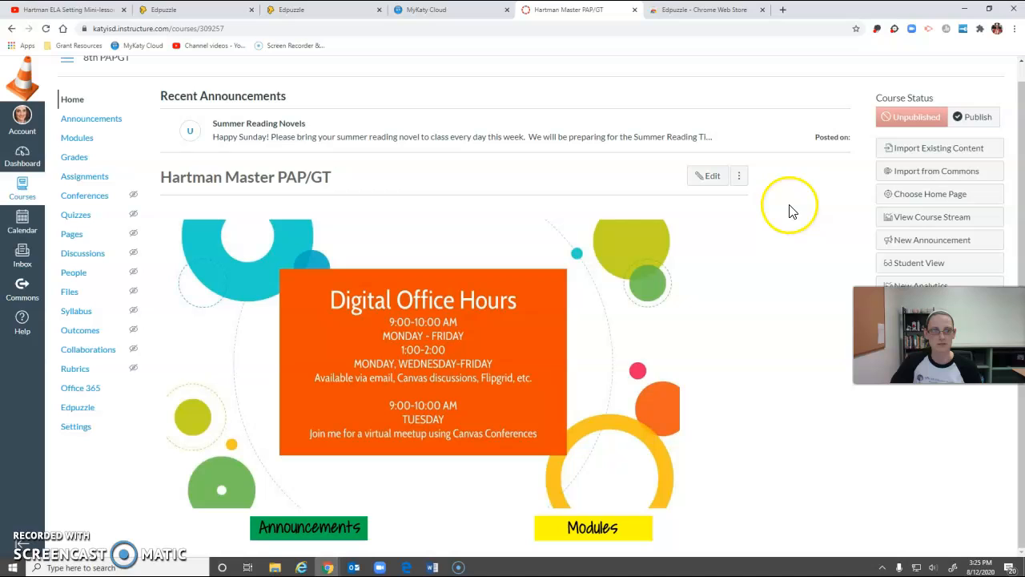
- In the course modules, add a new assignment named "Mini-Lesson: Setting" to Unit 1: Acceptance and Understanding
click(78, 138)
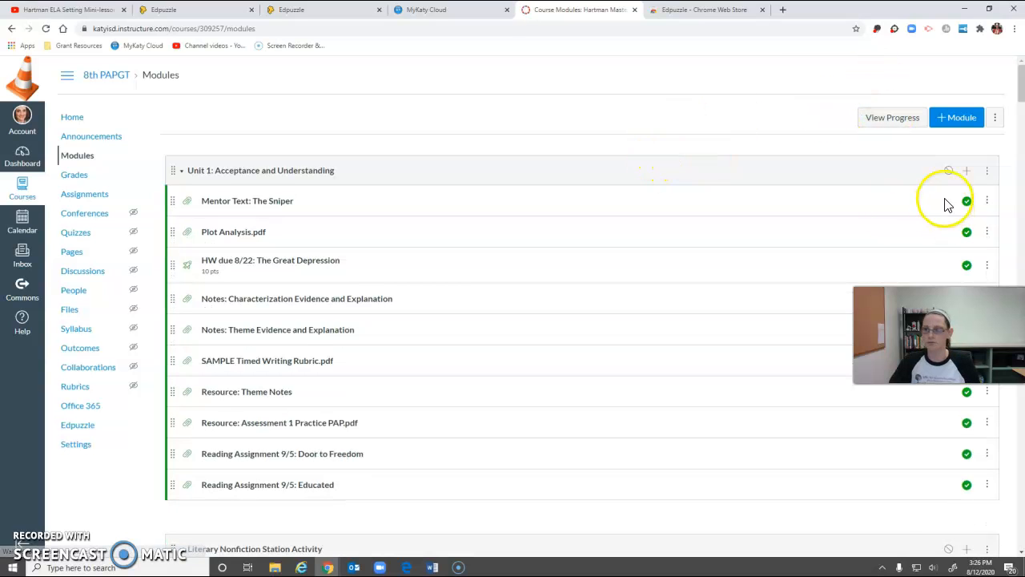
scroll(888, 192, down, 1)
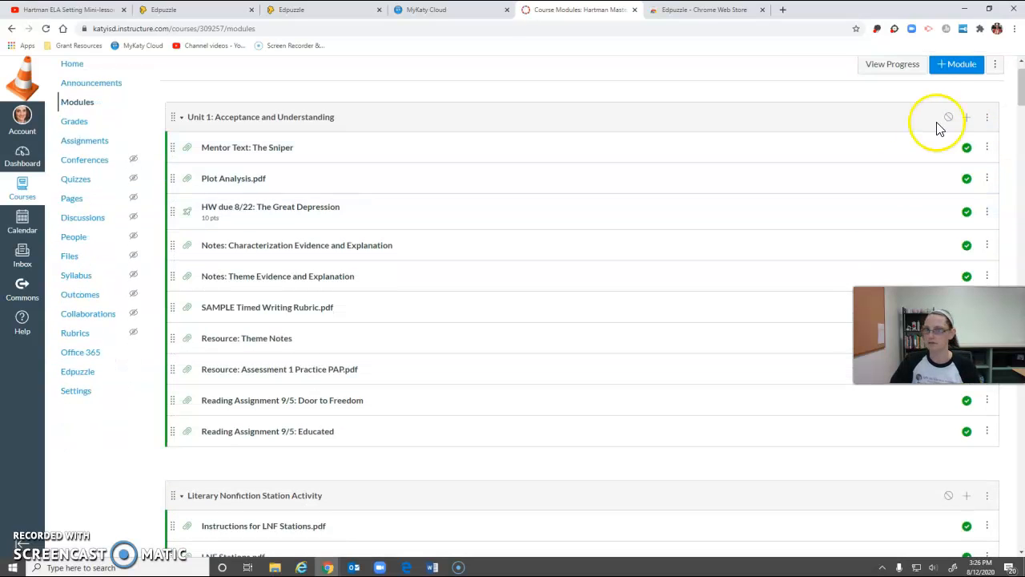
scroll(941, 116, up, 1)
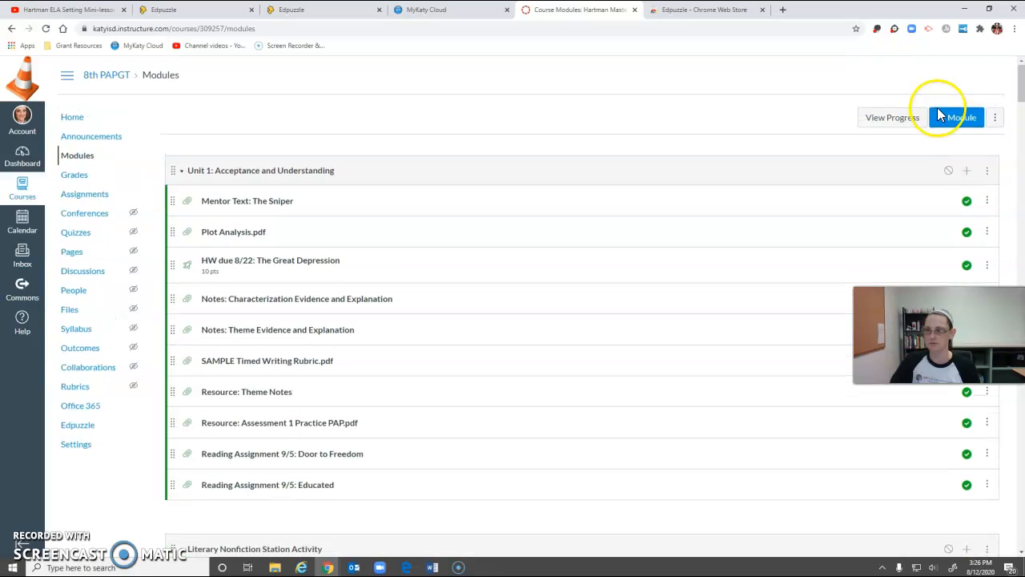
click(971, 172)
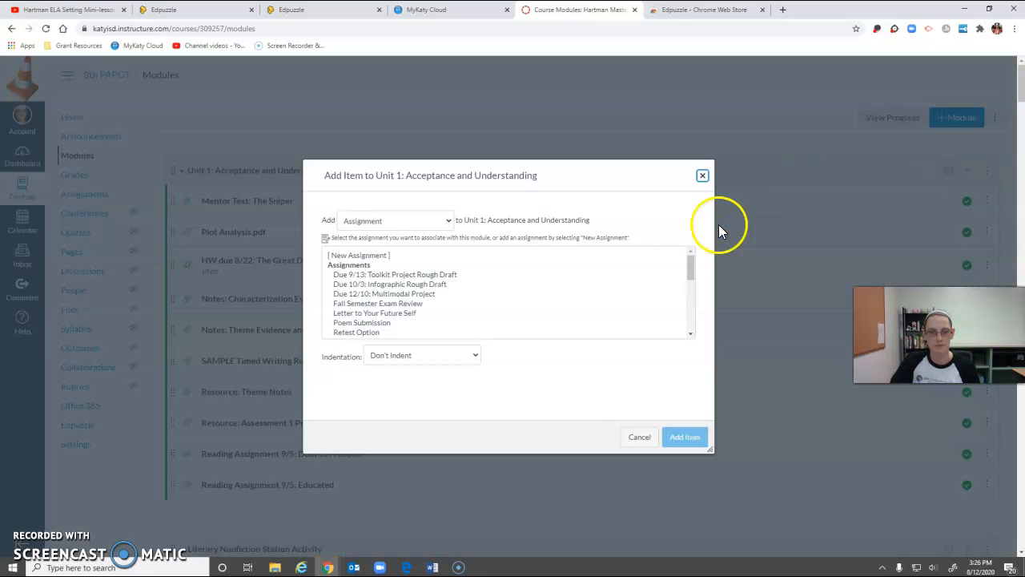
click(353, 257)
click(434, 360)
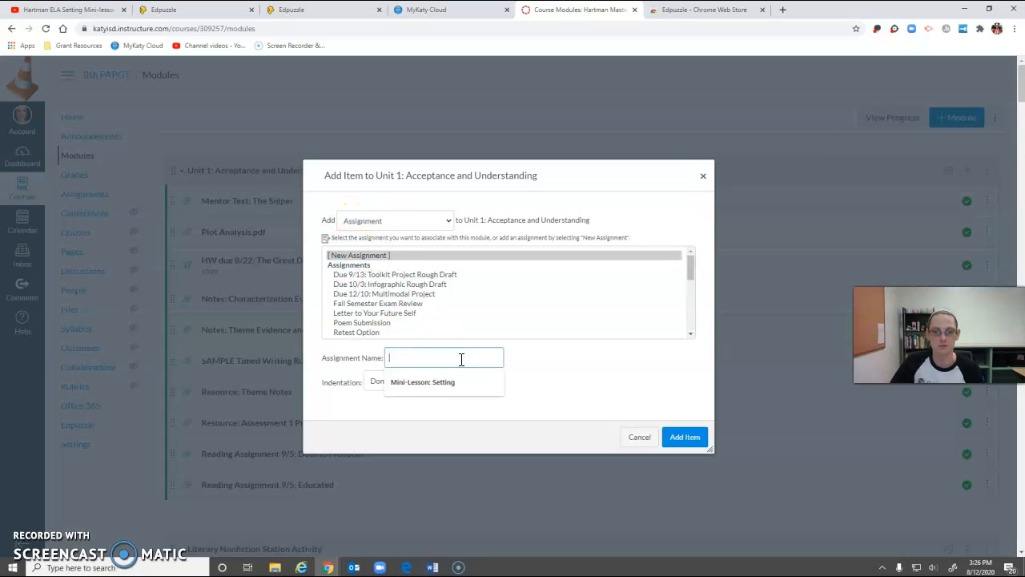
click(449, 388)
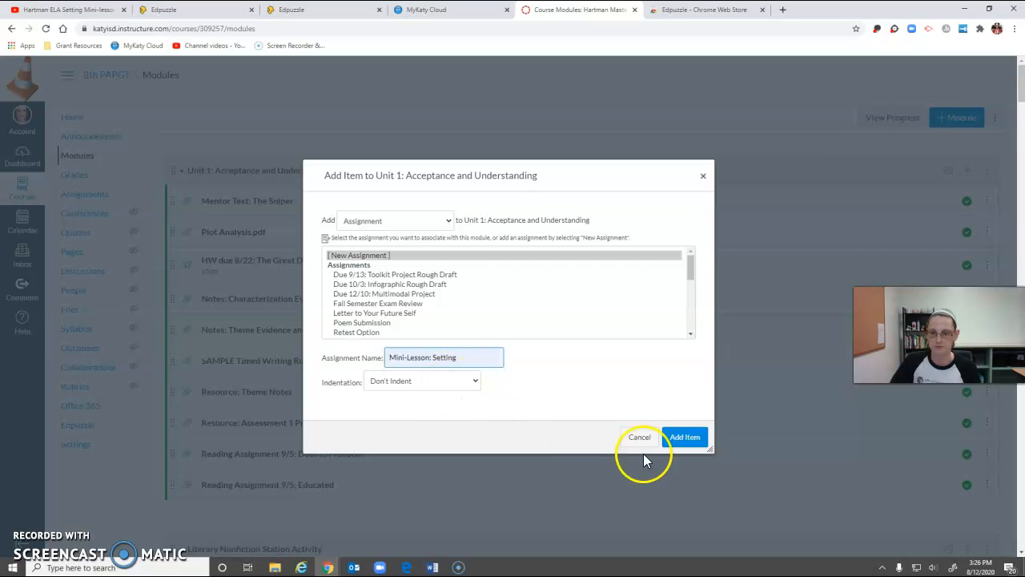
click(685, 436)
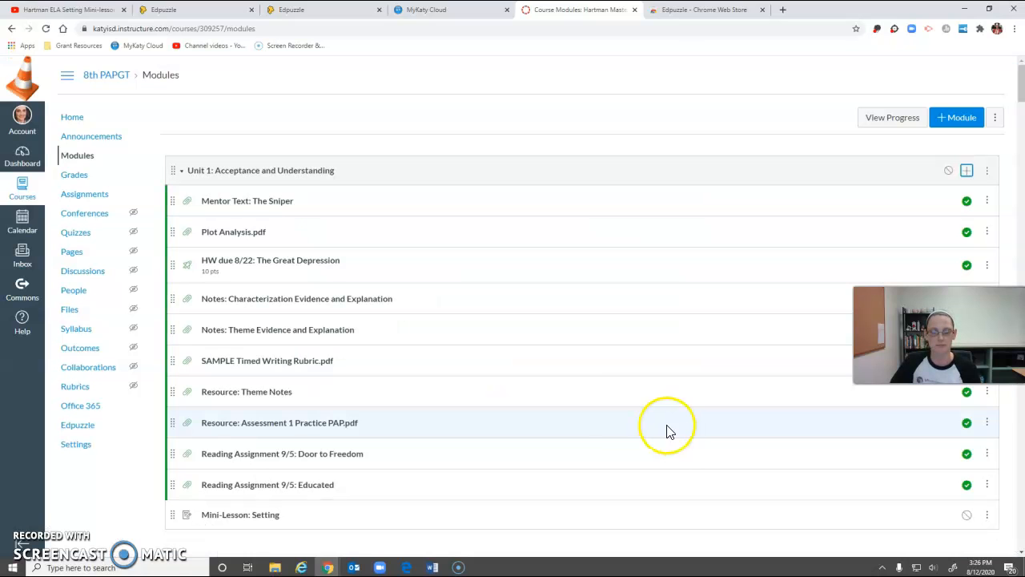
- Publish the Mini-Lesson: Setting assignment in the Unit 1 module and open it for editing
scroll(851, 476, down, 1)
click(967, 463)
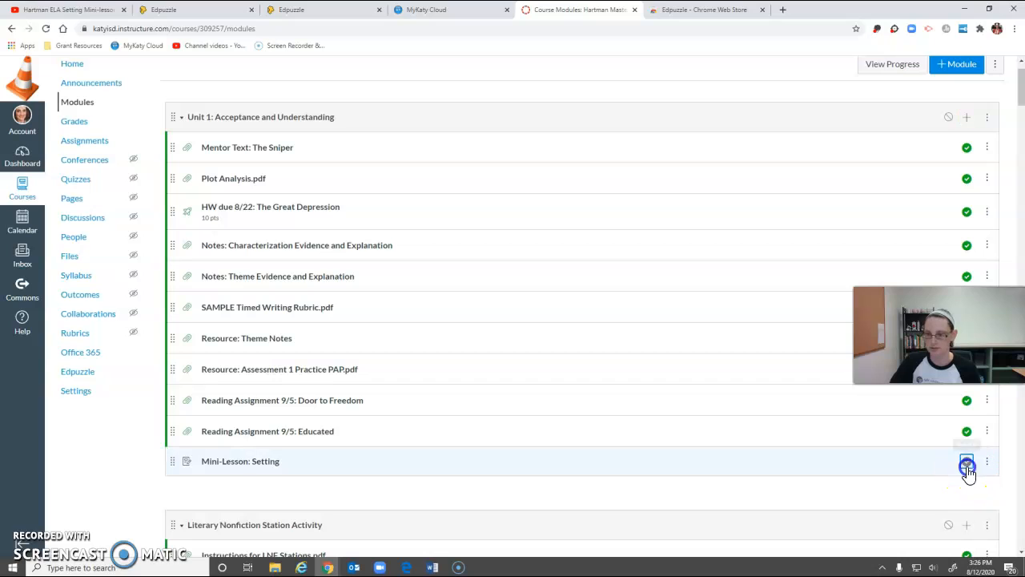
click(240, 463)
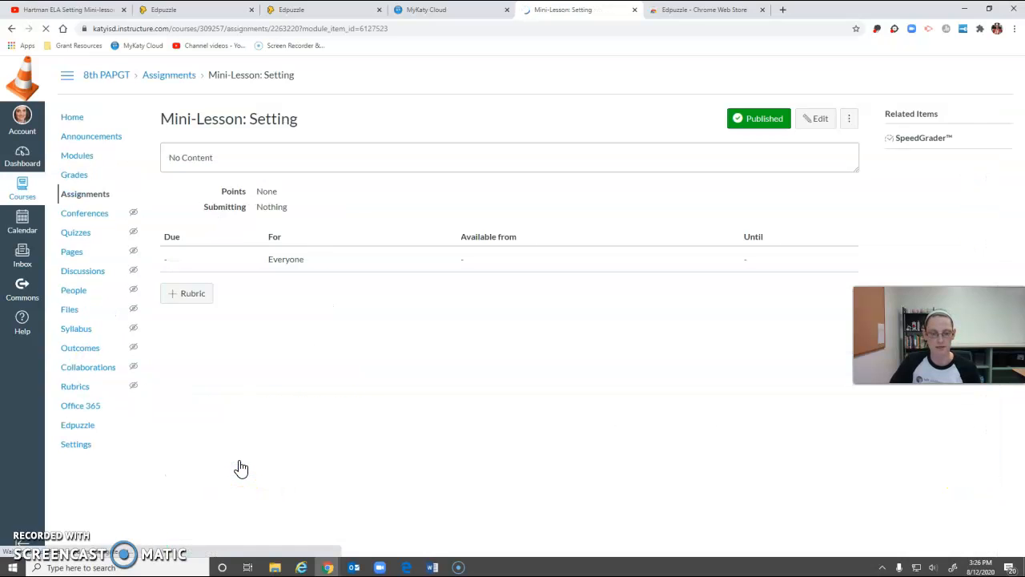
click(818, 119)
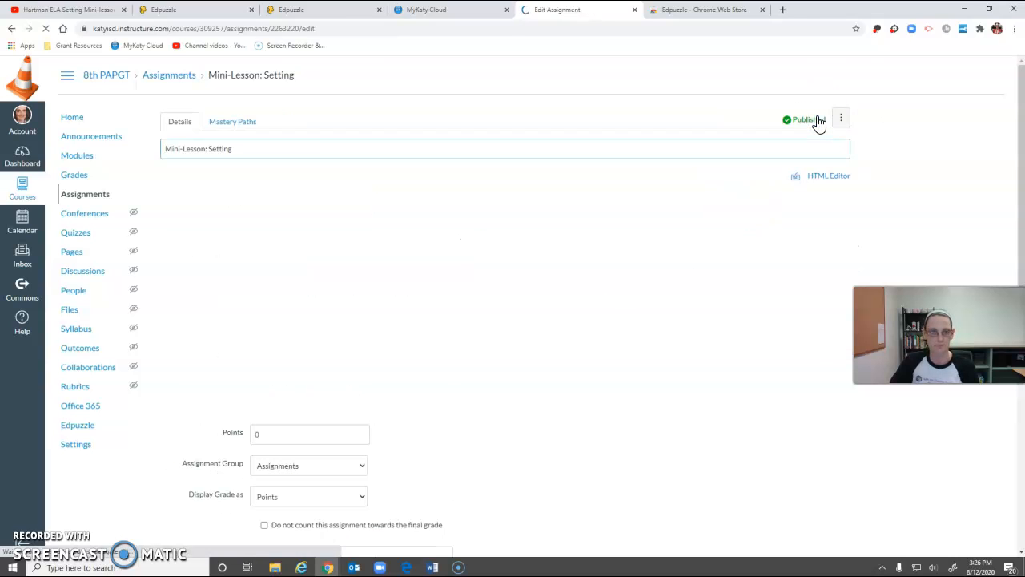
- Enter "Please complete the Edpuzzle assignment." as the assignment description and set the points to 100
click(350, 251)
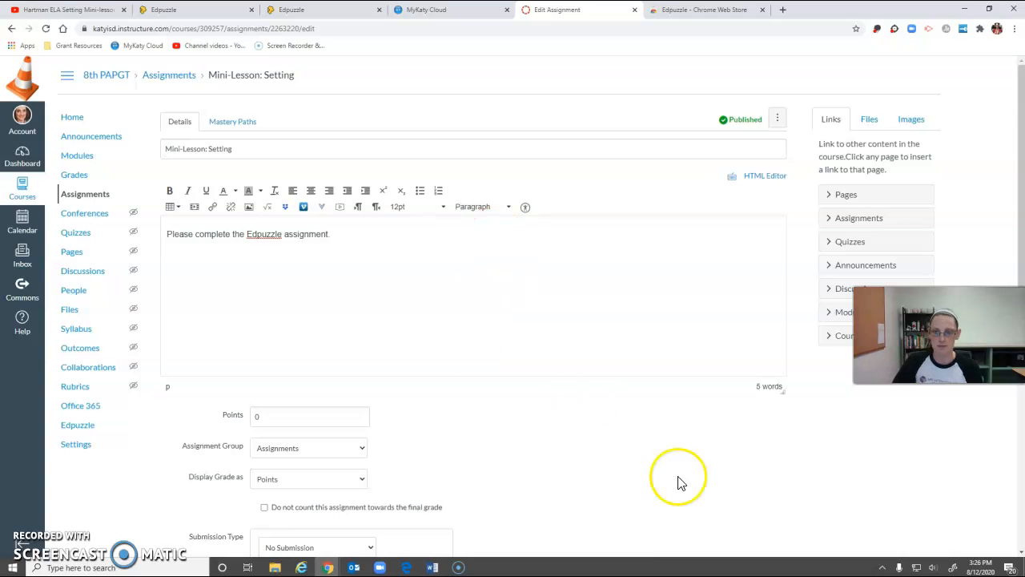
scroll(677, 479, down, 2)
scroll(610, 310, down, 2)
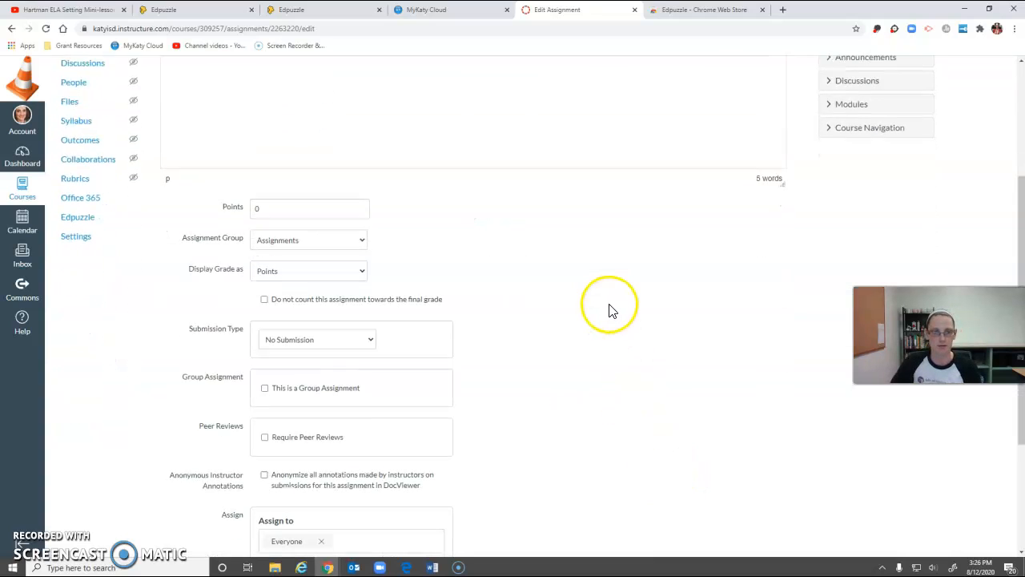
click(322, 201)
key(BackSpace)
text(100)
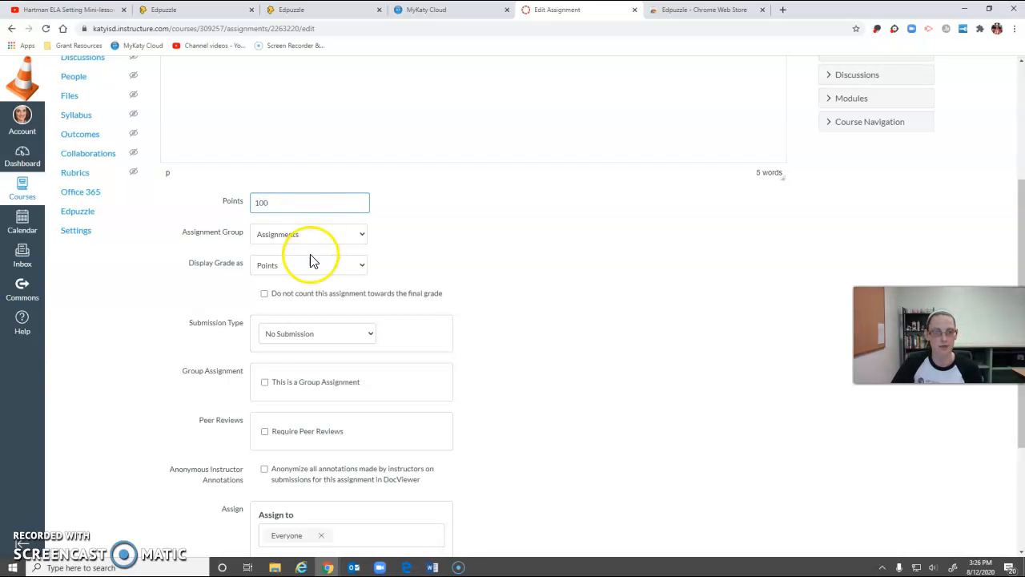
- Set the assignment's submission type to External Tool
scroll(313, 260, down, 1)
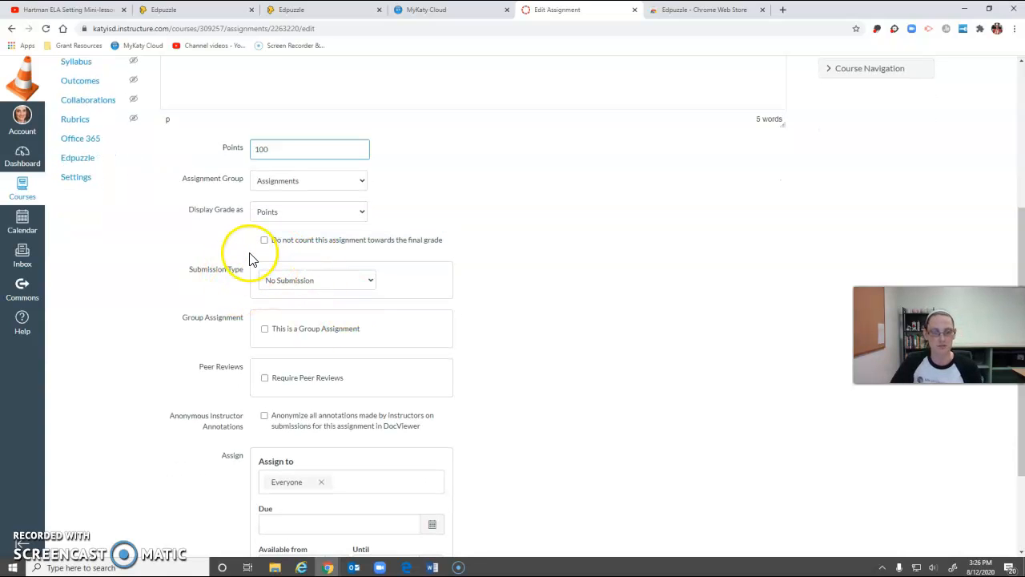
click(355, 279)
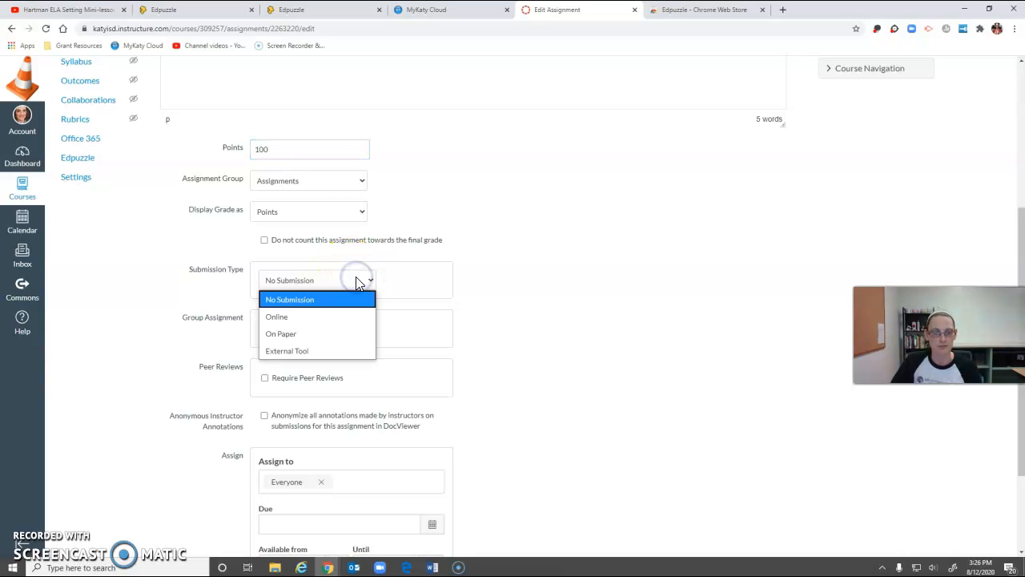
click(319, 349)
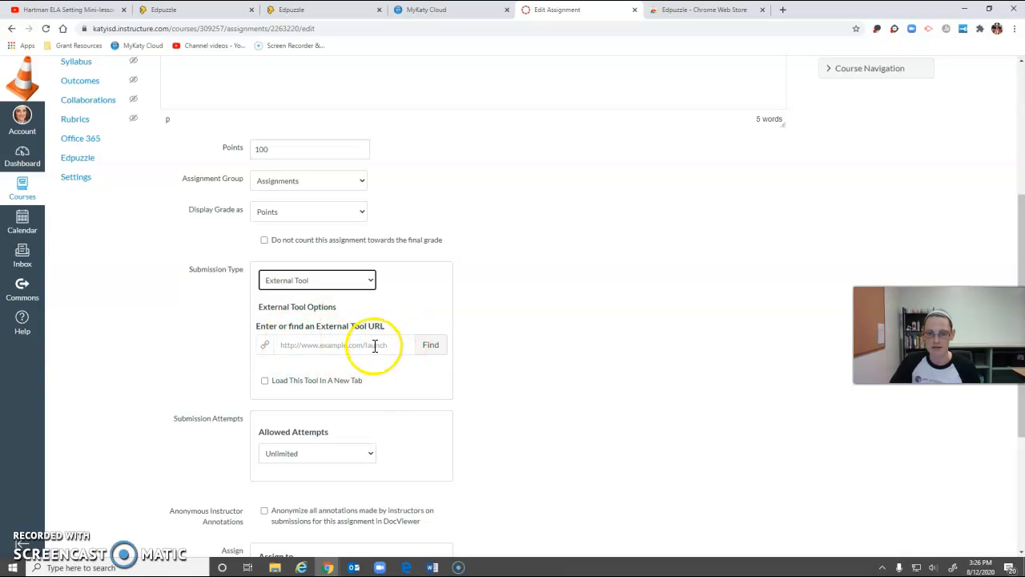
- Find Edpuzzle in the enlarged list of external tools, choose it and confirm creating the class on Edpuzzle
click(432, 347)
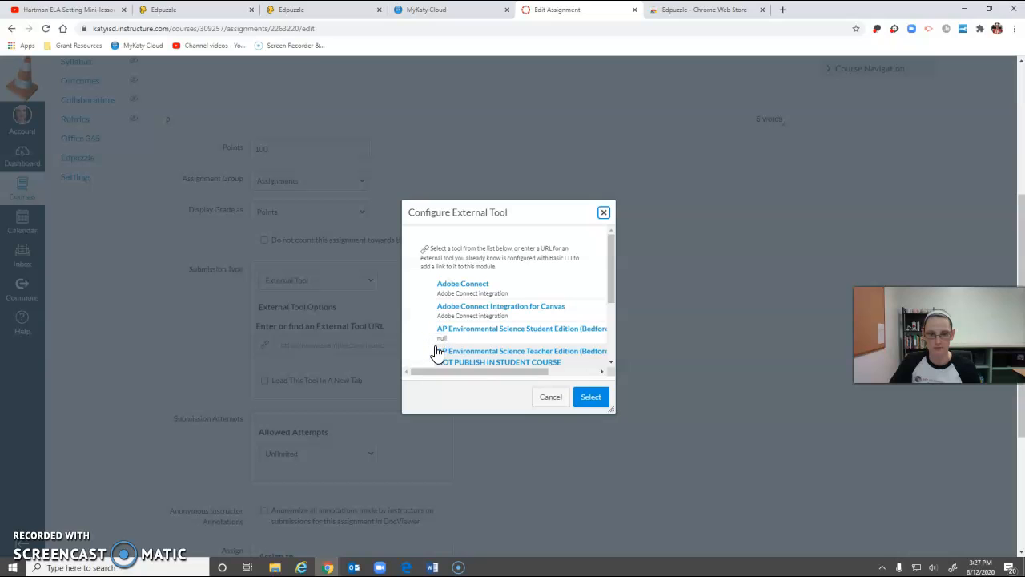
click(614, 411)
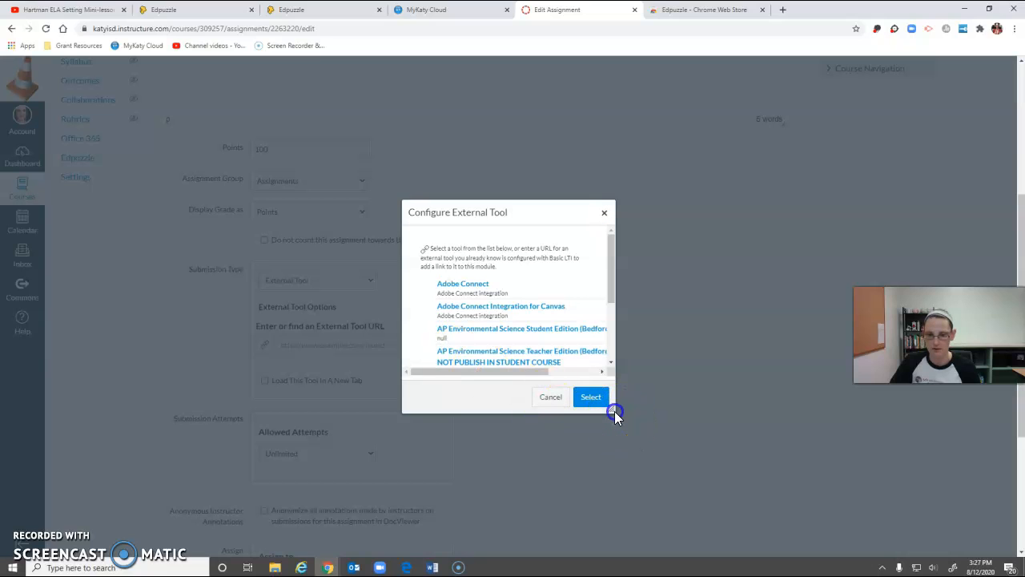
drag(618, 410, 826, 494)
scroll(707, 309, down, 3)
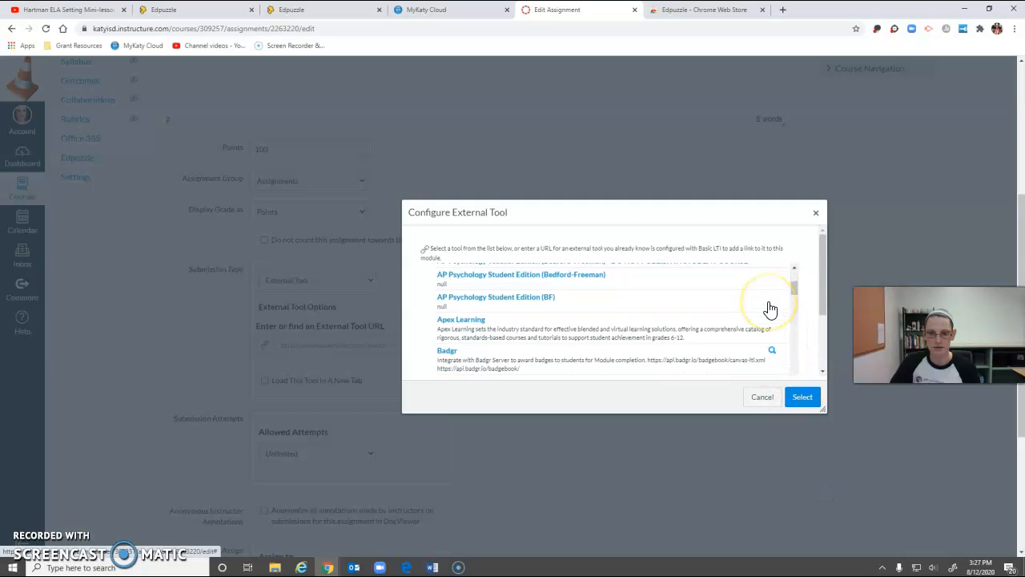
scroll(768, 308, down, 6)
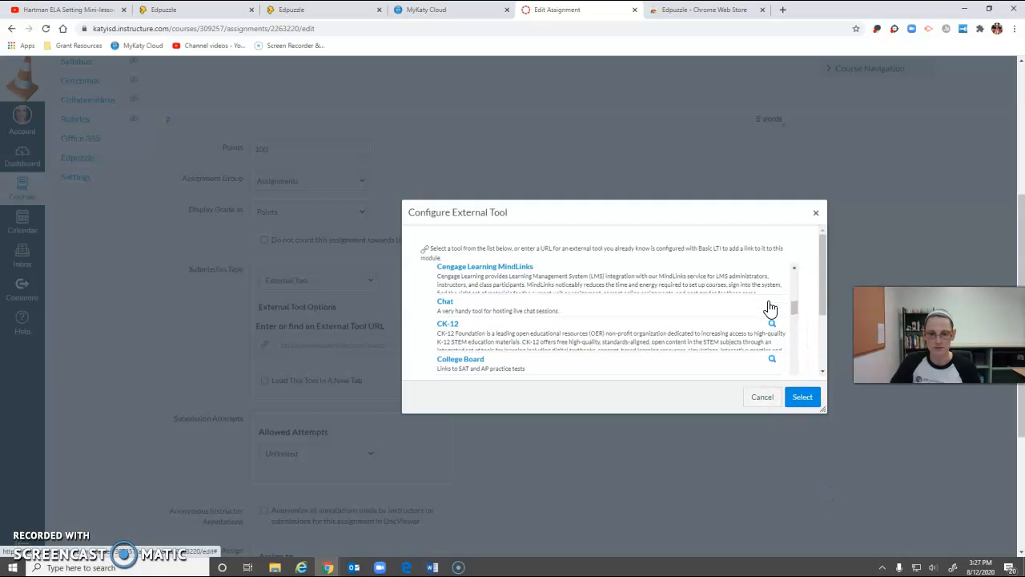
scroll(767, 309, down, 3)
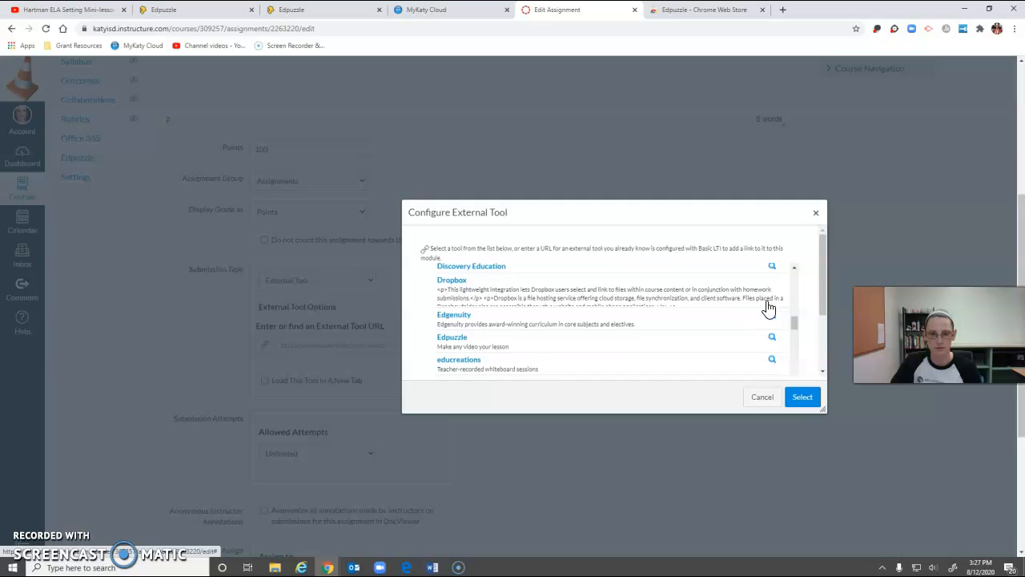
click(454, 342)
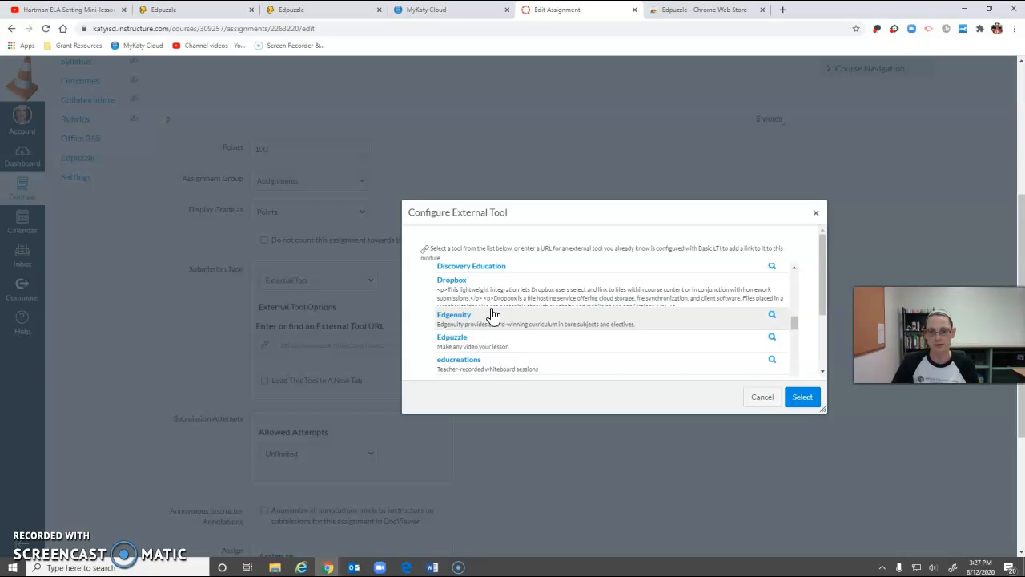
click(453, 342)
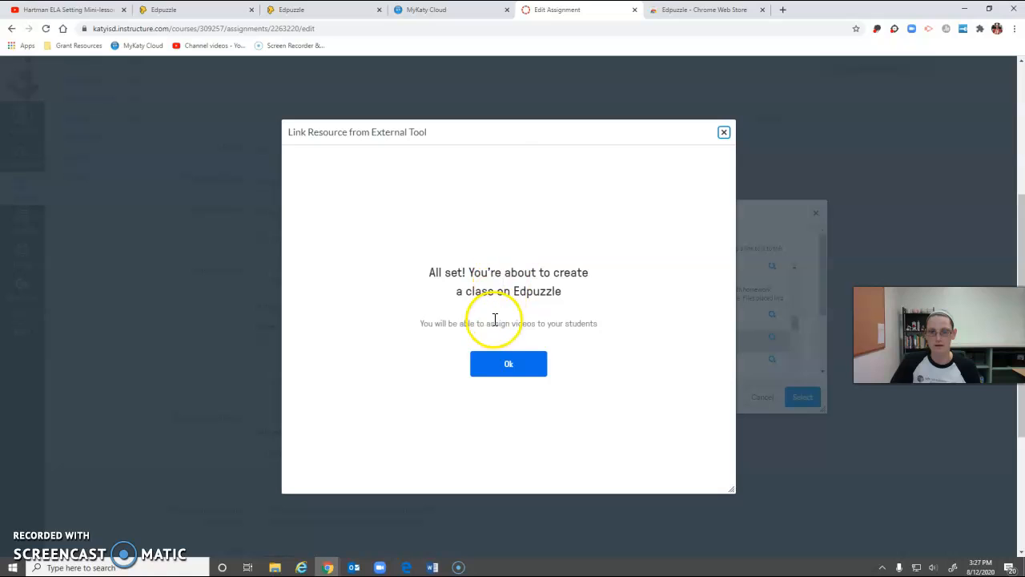
click(523, 365)
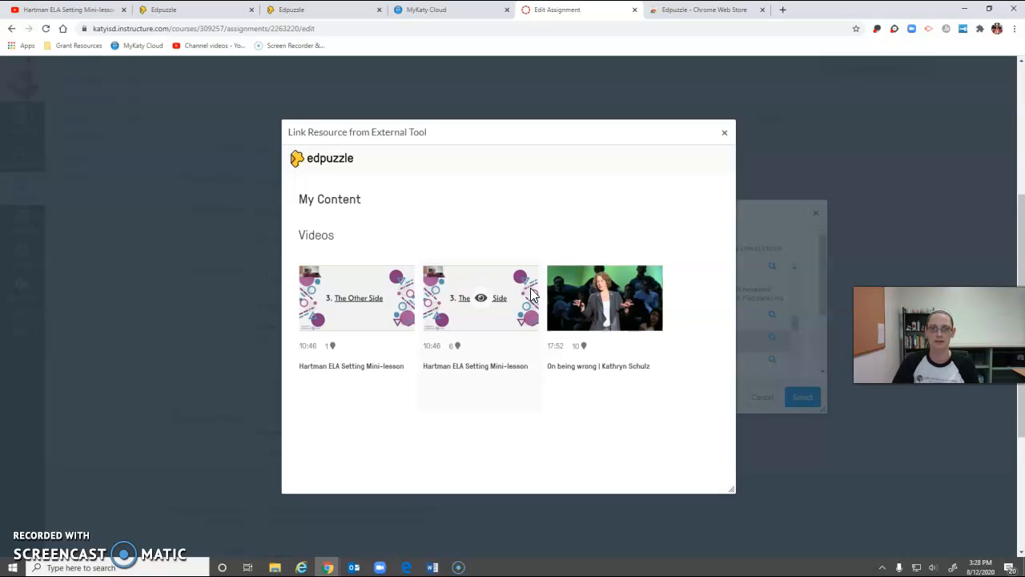
- Choose the setting mini-lesson video with 6 questions, turn on closed captions and assign it to the course
click(482, 298)
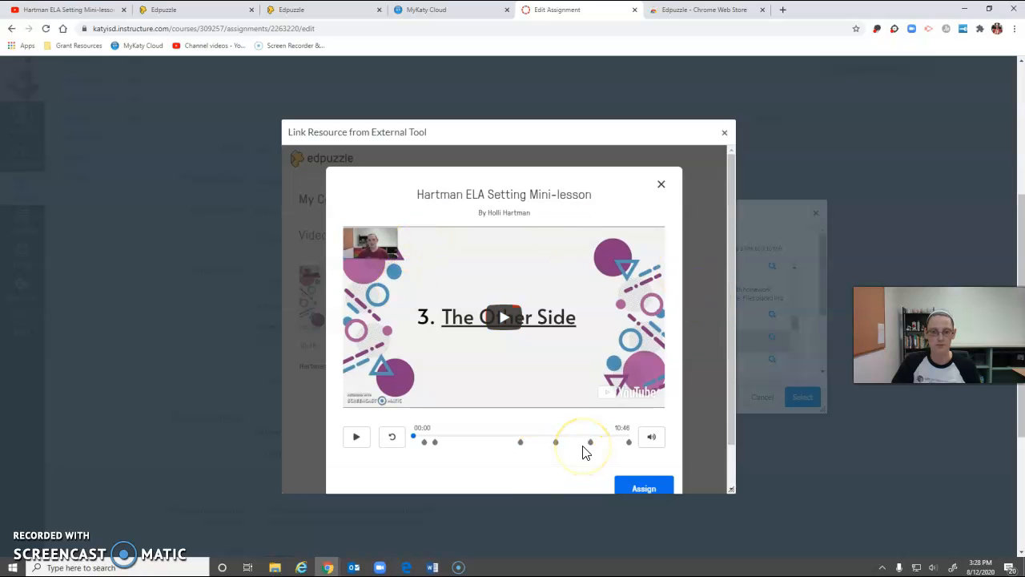
scroll(694, 444, down, 1)
click(645, 441)
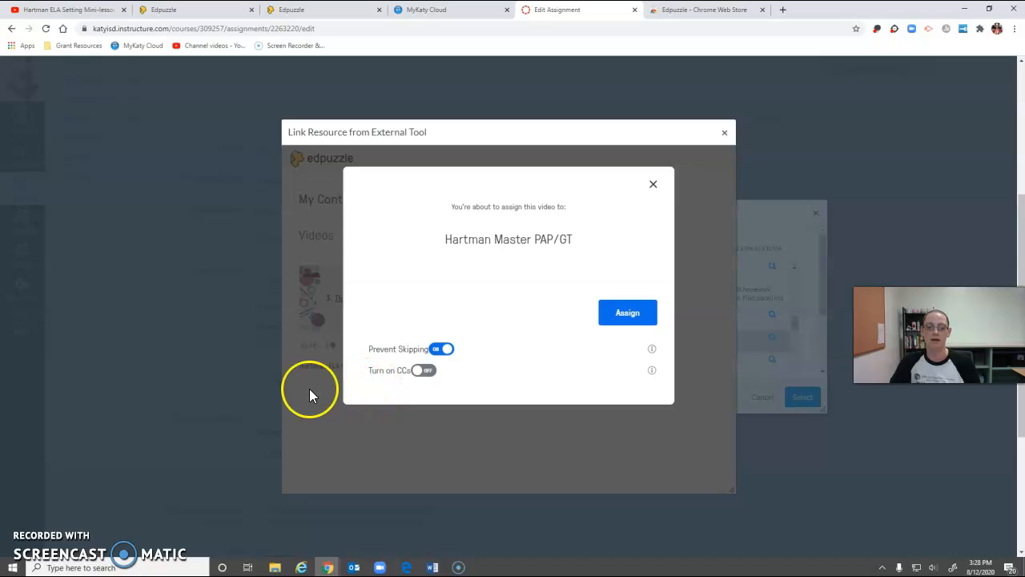
click(409, 372)
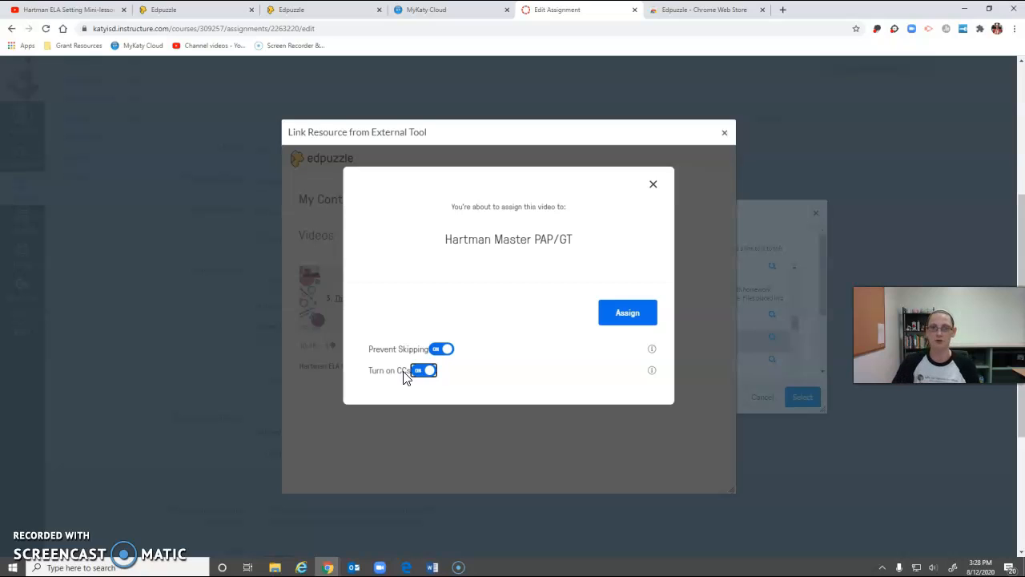
click(623, 313)
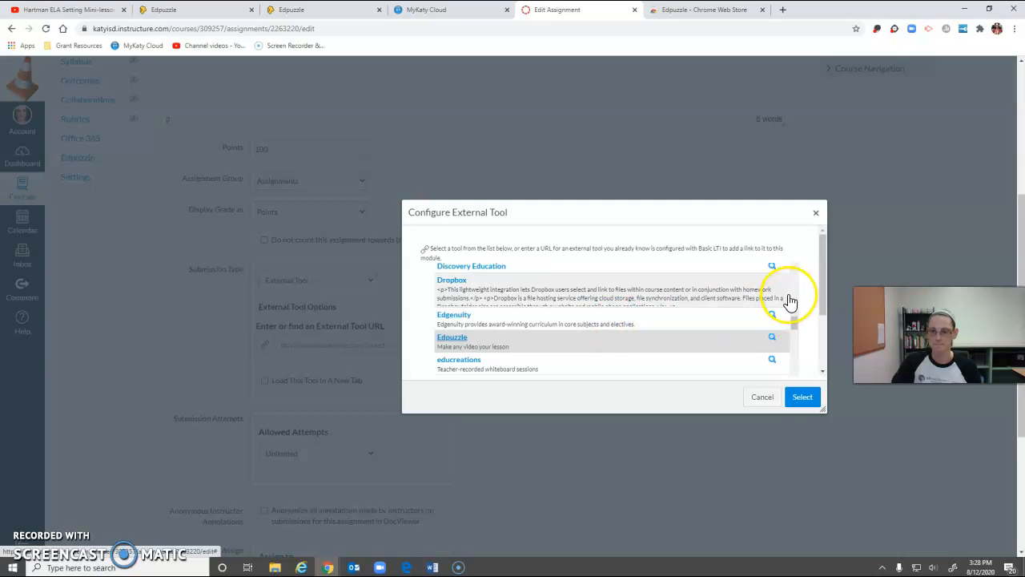
- Confirm Edpuzzle as the external tool for the assignment submission
click(801, 396)
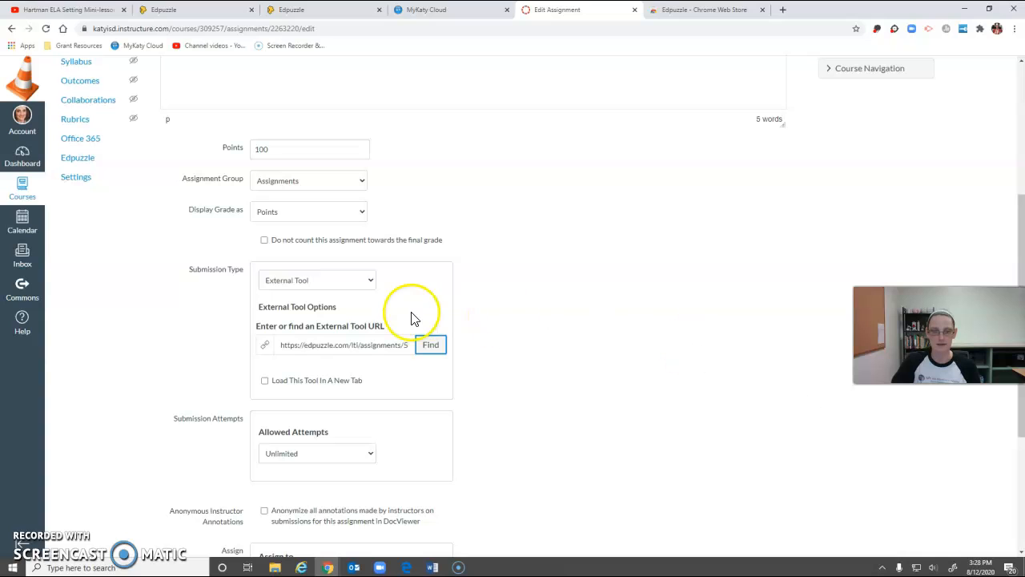
- Set the assignment's due date to Aug 21 at 11:59pm for everyone and save the assignment
scroll(570, 341, down, 3)
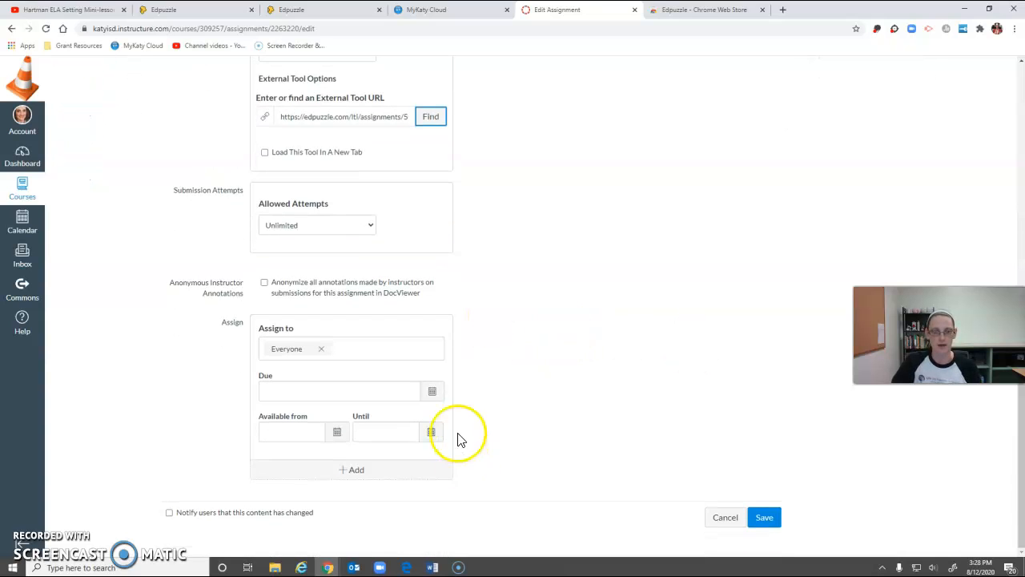
click(433, 390)
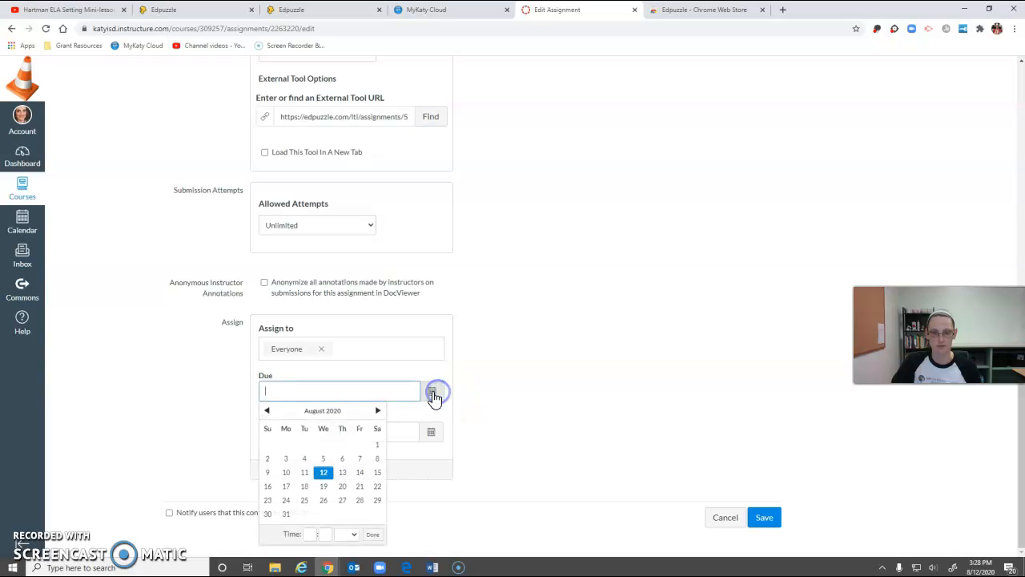
click(358, 486)
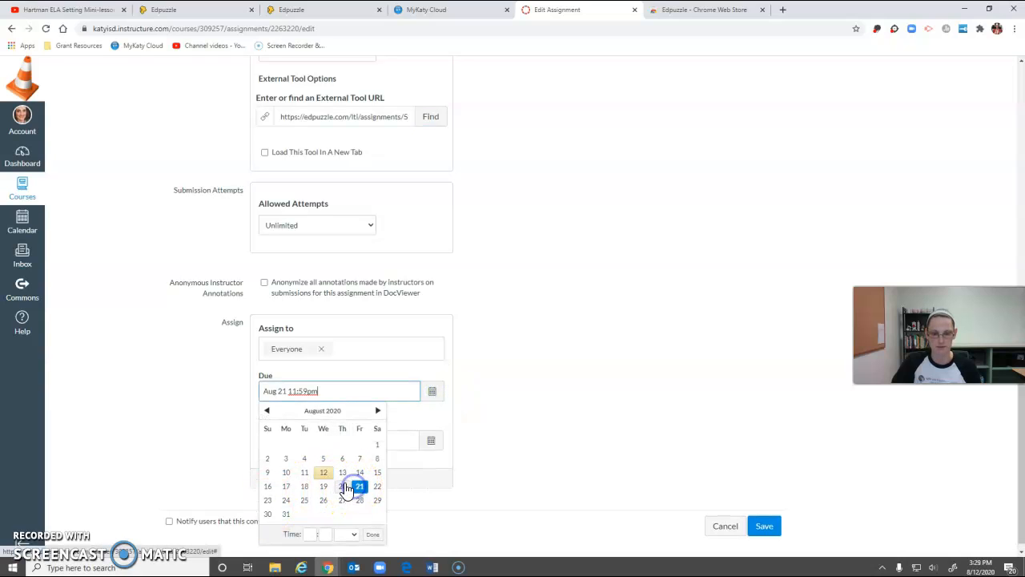
click(372, 533)
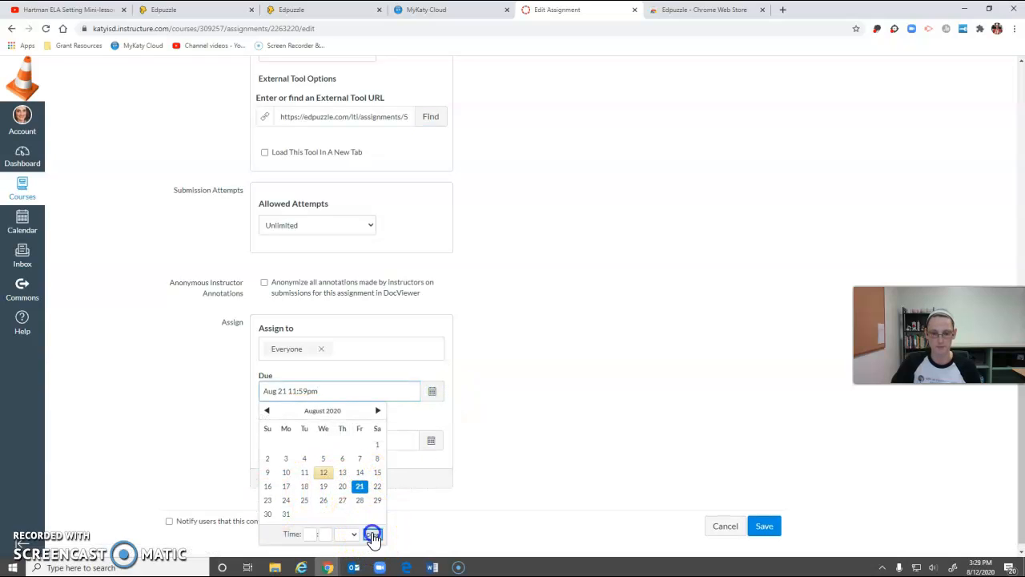
click(762, 526)
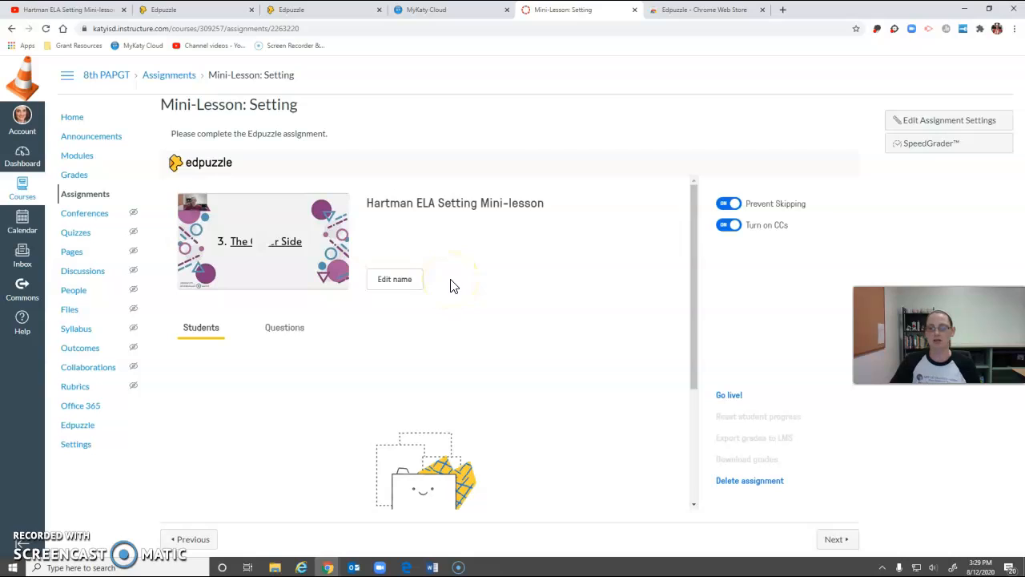
scroll(454, 286, down, 3)
scroll(482, 286, up, 3)
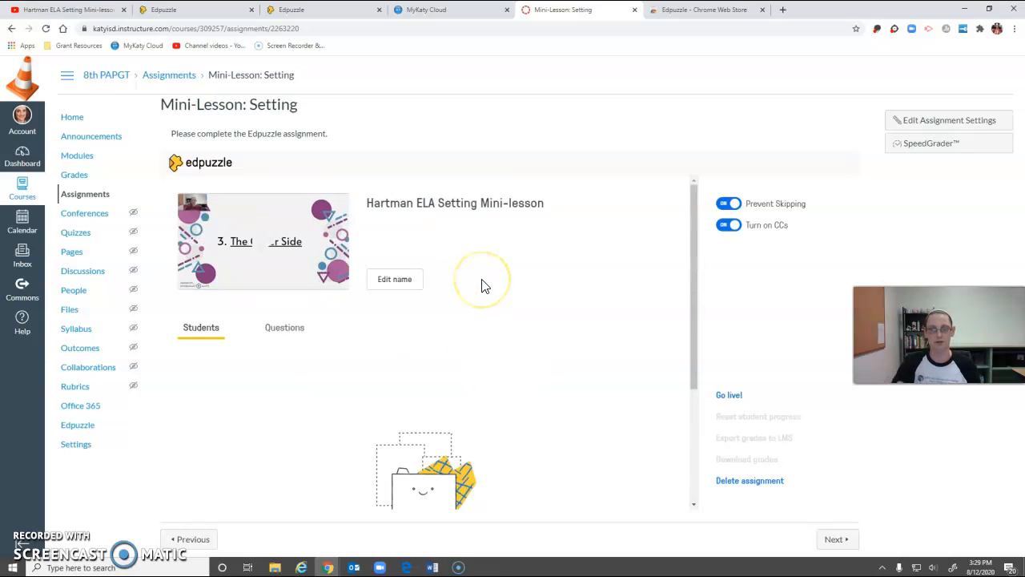